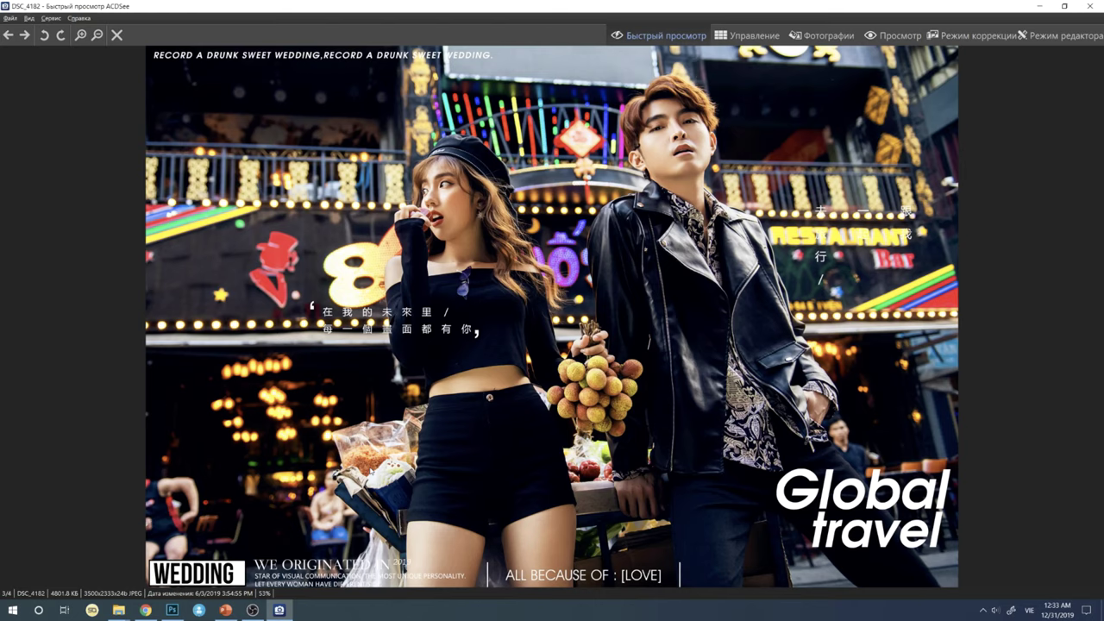
Step: Leave the image viewer and outline the dark pillar and the background buildings in the edited courtyard photo with the Patch tool
key(Escape)
drag(335, 274, 248, 483)
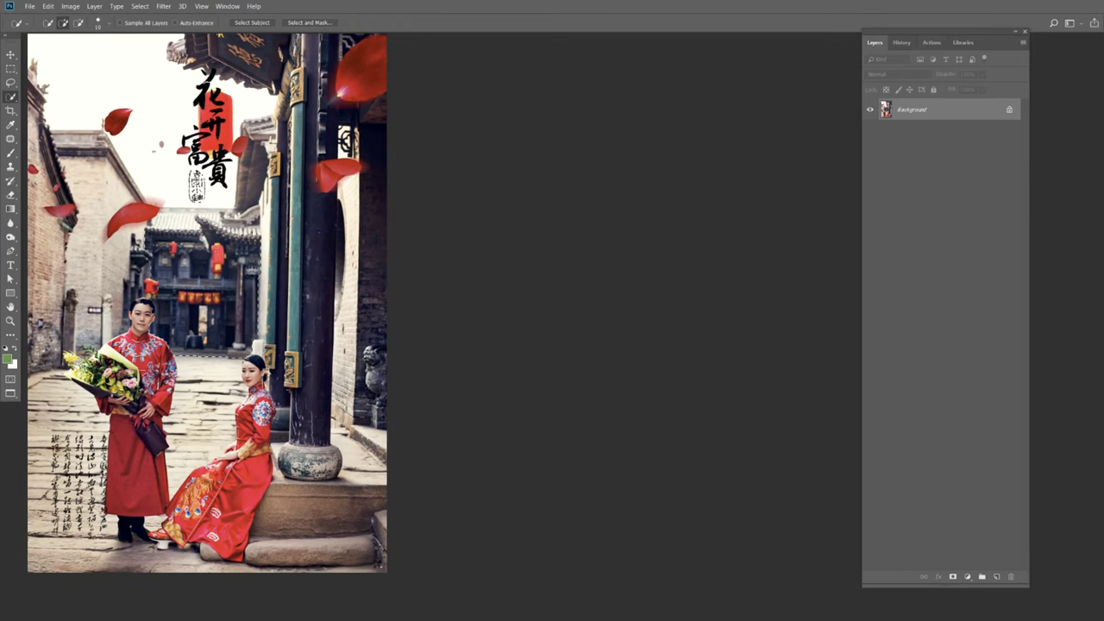
key(j)
mouse_move(321, 210)
mouse_down()
mouse_move(267, 290)
mouse_move(357, 354)
mouse_up()
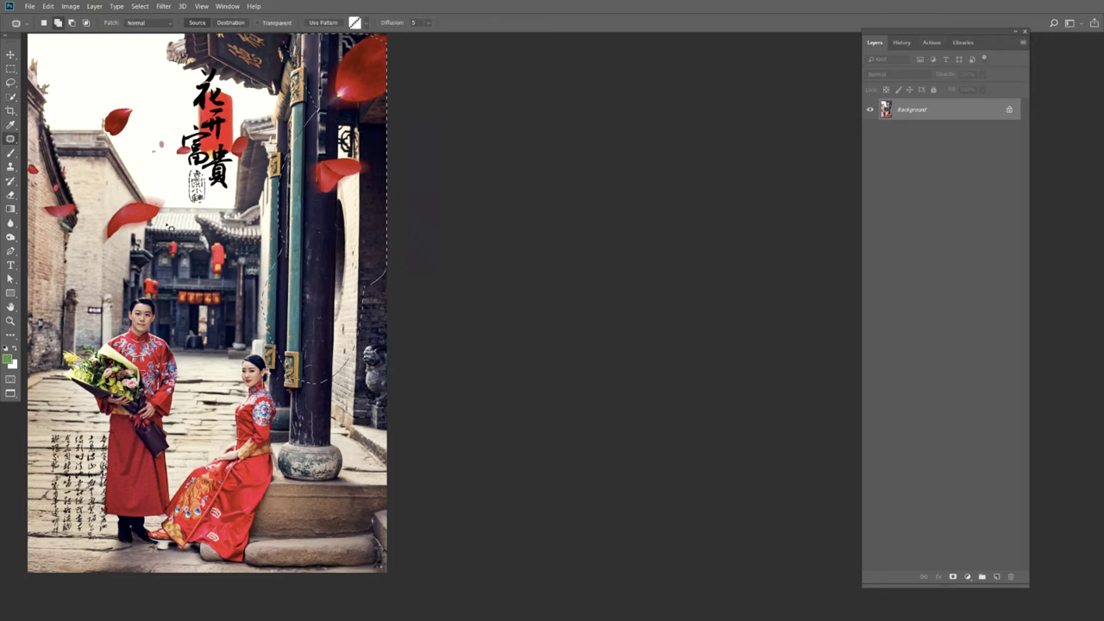
mouse_move(171, 228)
mouse_down()
mouse_move(233, 241)
mouse_move(252, 381)
mouse_move(126, 251)
mouse_up()
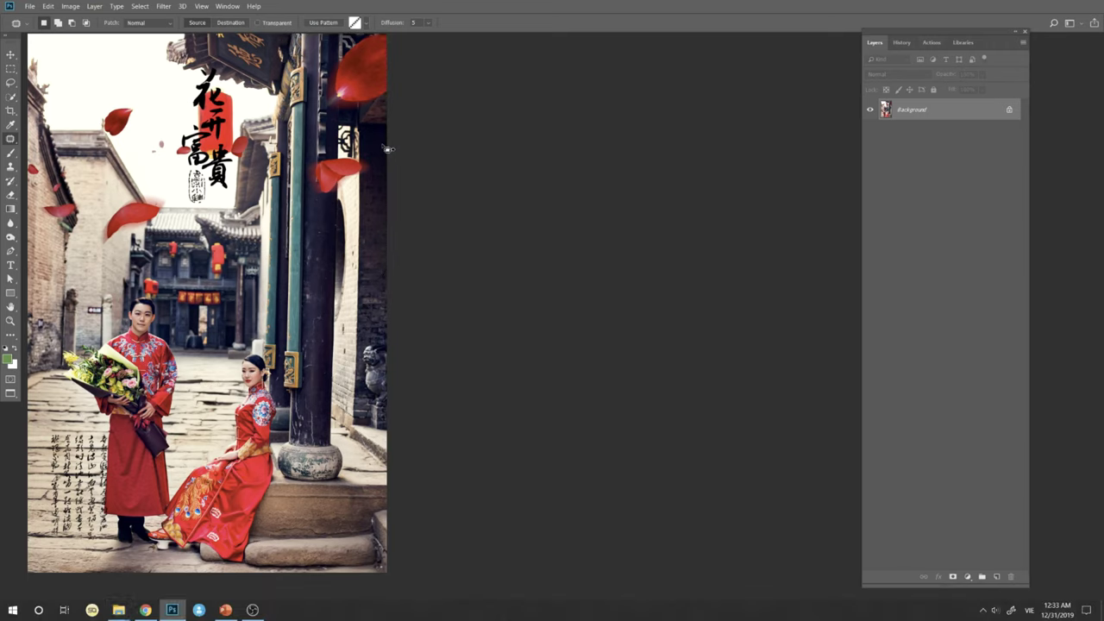
Step: Switch to File Explorer, go to the TRUNG QUOC folder inside tham khao on drive E, and view the suited groom's wedding portrait
click(118, 610)
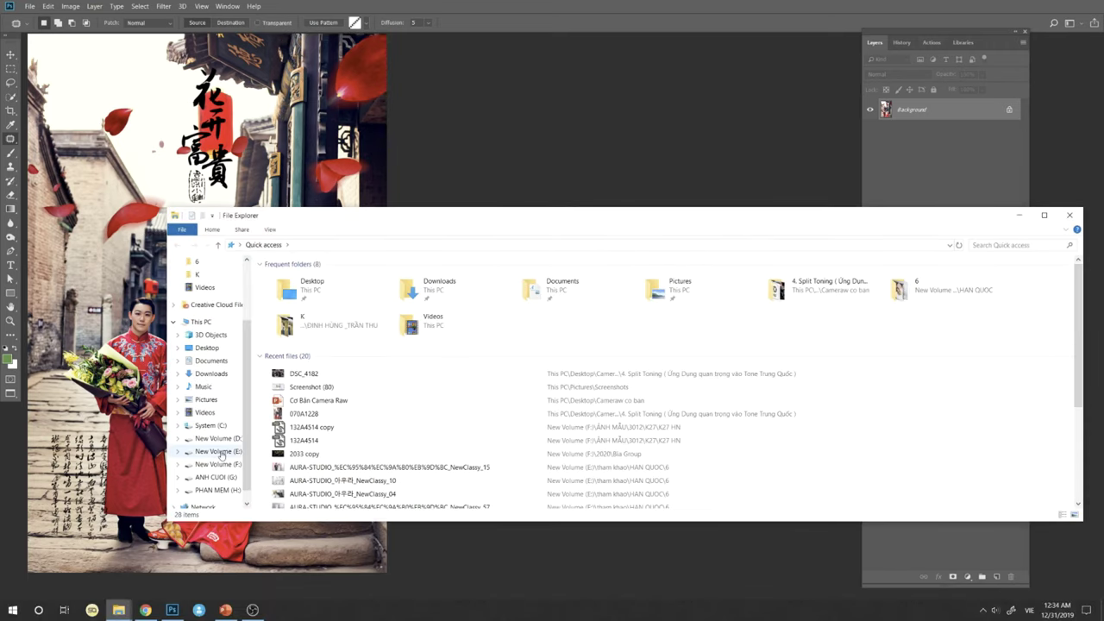
click(218, 452)
click(744, 301)
double_click(745, 301)
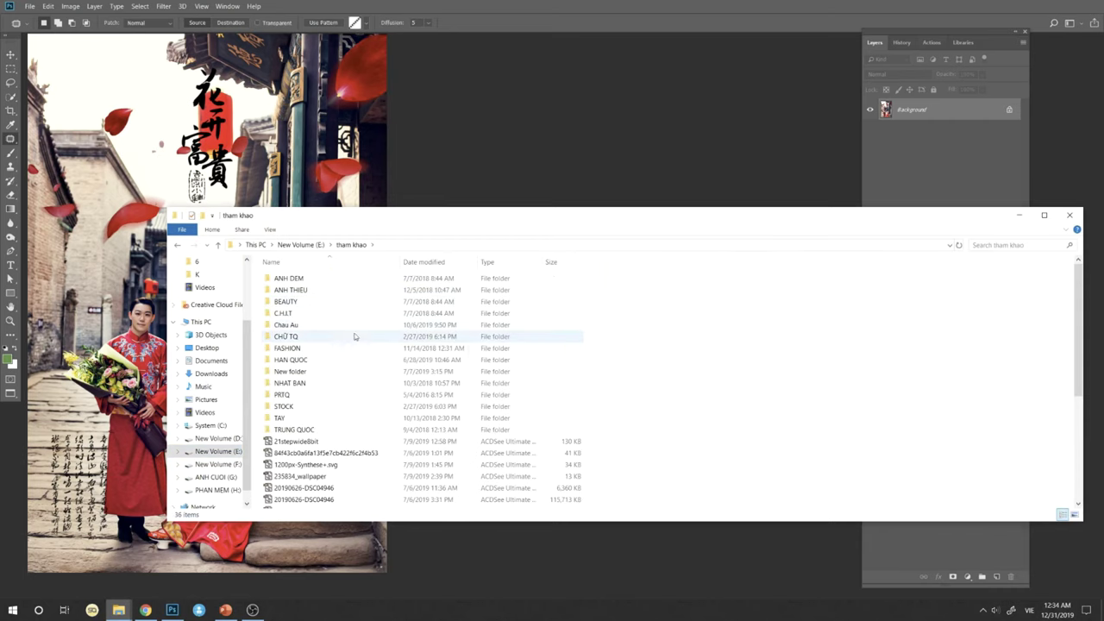
text(tr)
key(Return)
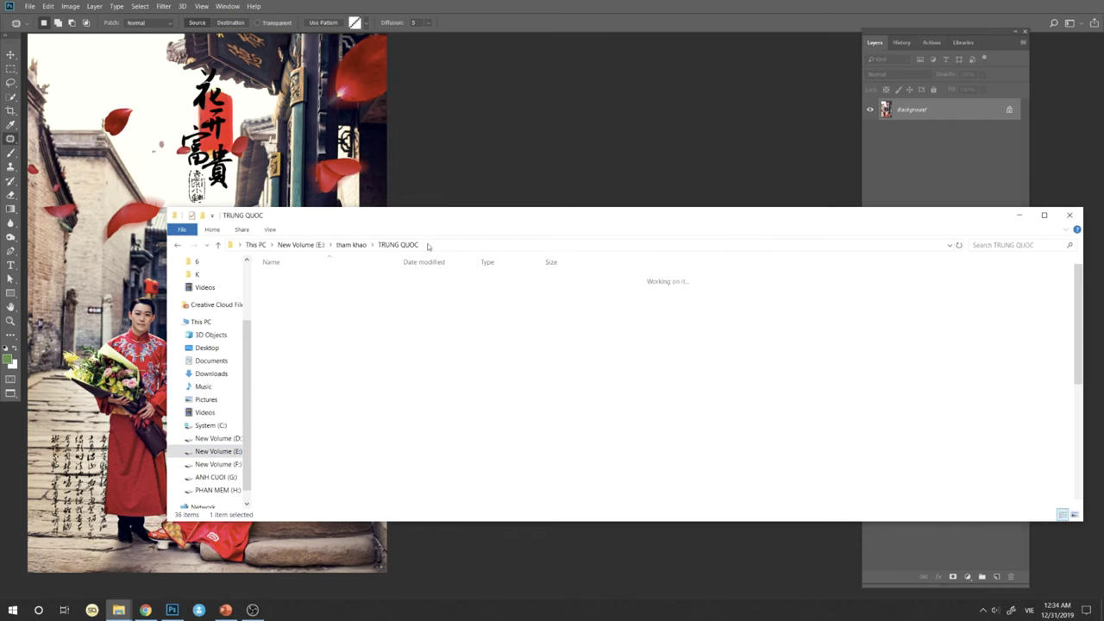
click(1043, 216)
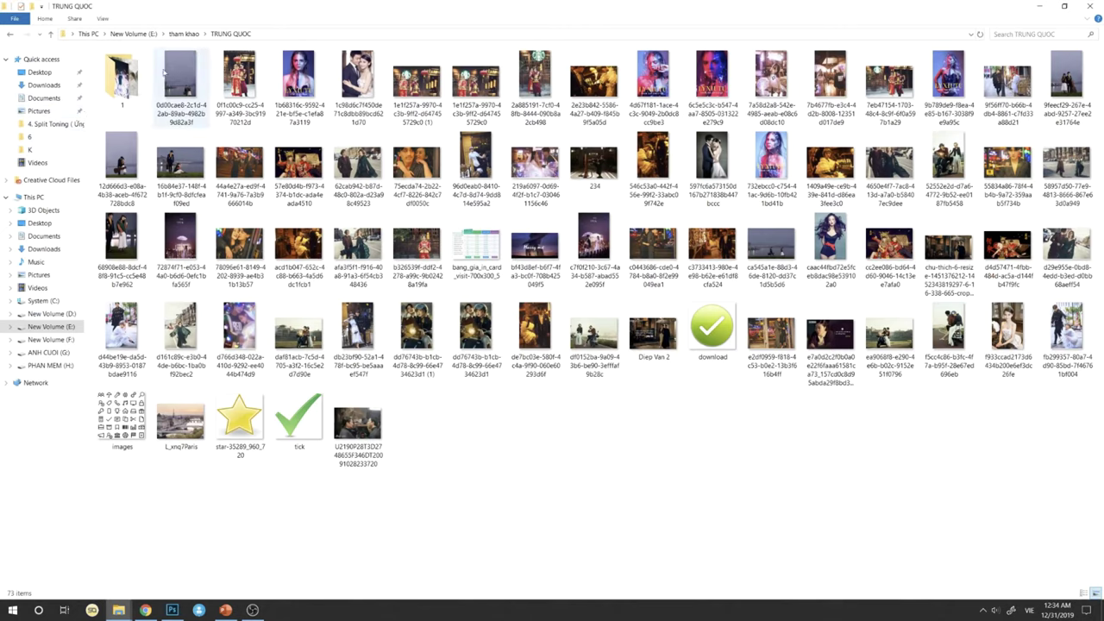
double_click(369, 81)
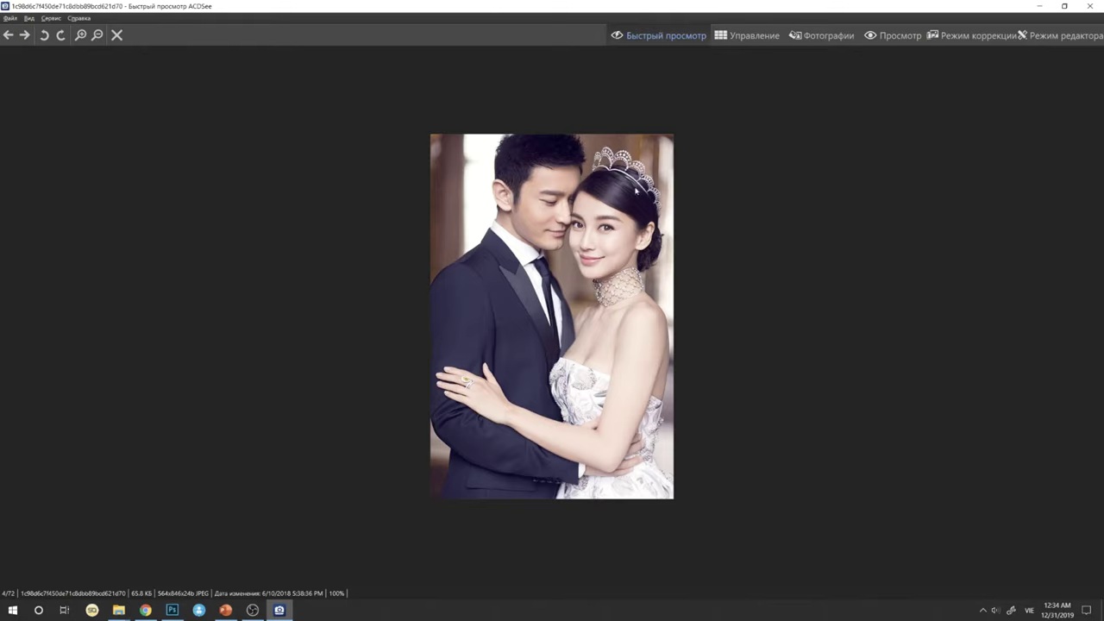
key(Escape)
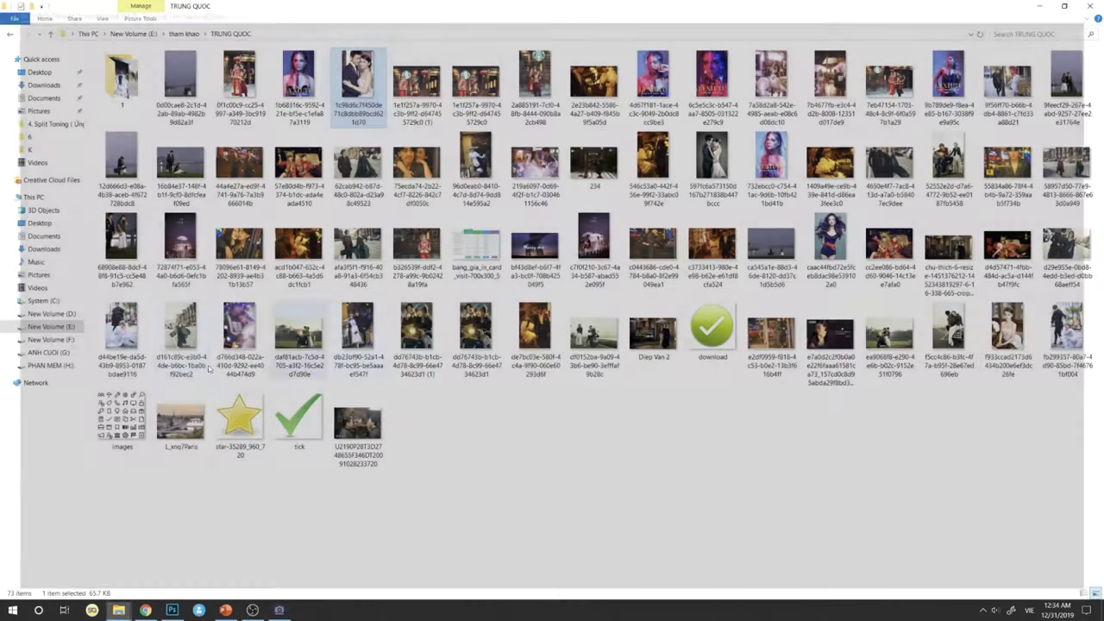
Step: Switch to Camera Raw and resize and place its window beside the edited reference photo so both images can be compared
key(alt+Tab)
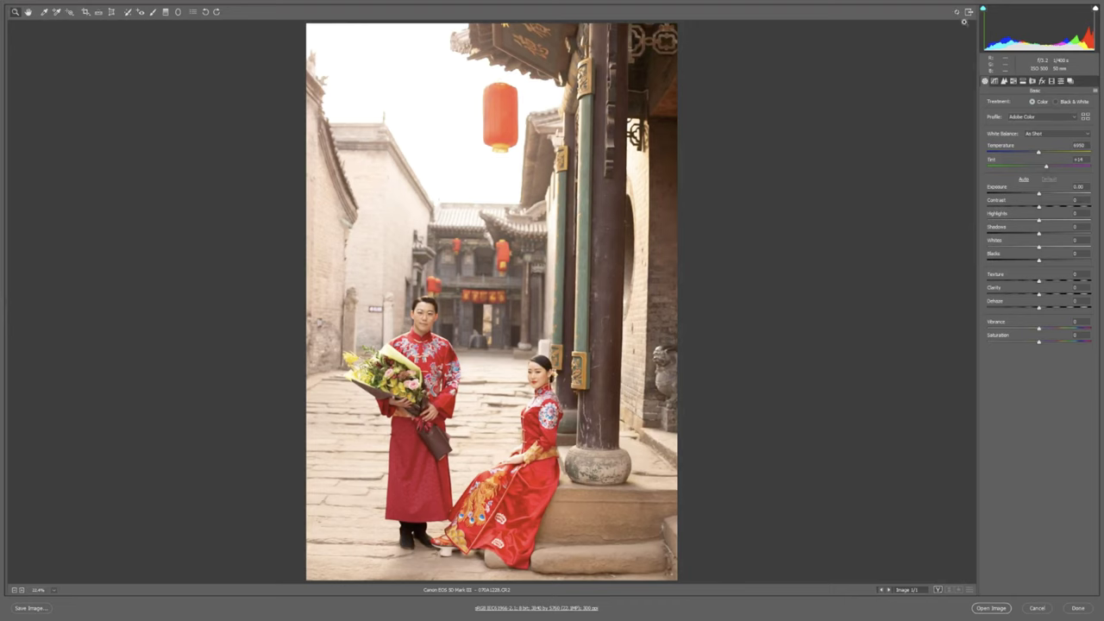
double_click(485, 10)
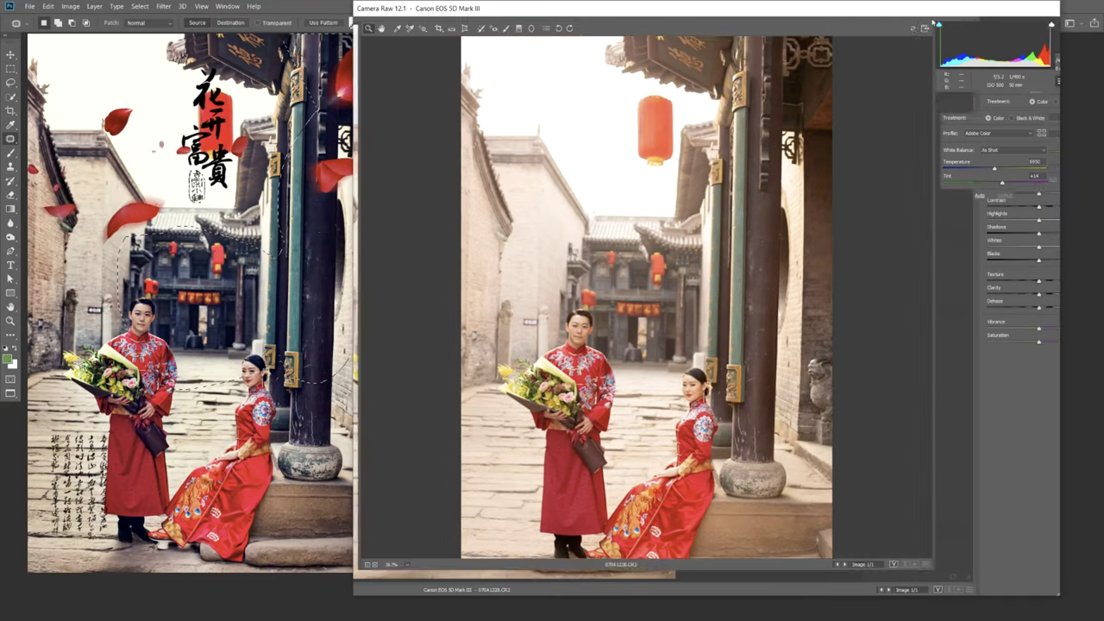
mouse_move(484, 10)
mouse_down()
mouse_move(475, 17)
mouse_move(581, 12)
mouse_move(478, 22)
mouse_up()
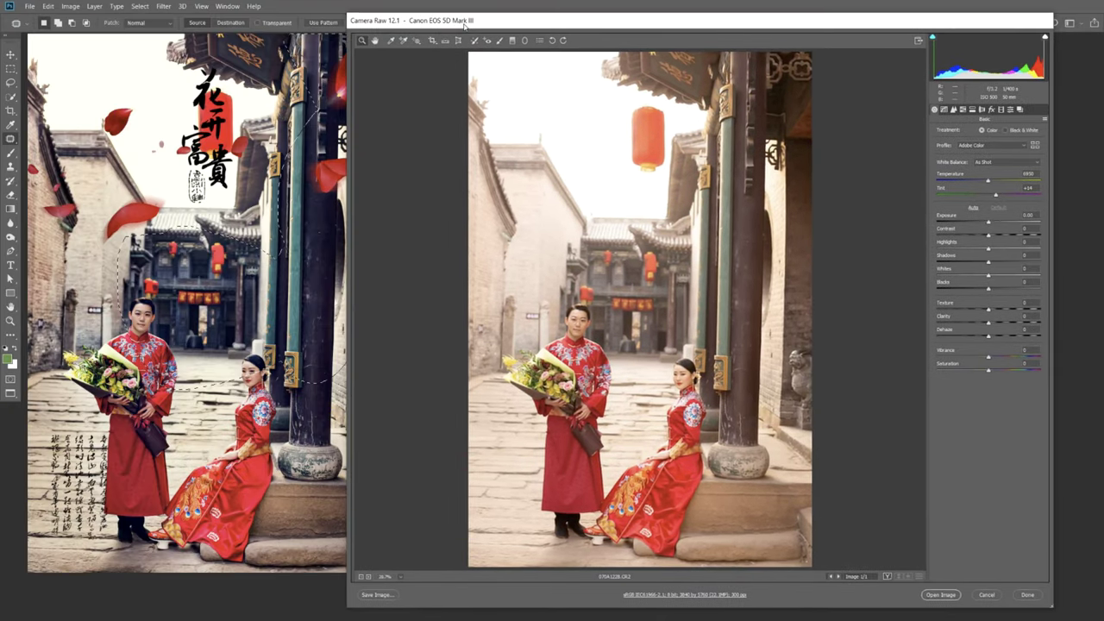
drag(343, 272, 485, 272)
drag(633, 25, 534, 15)
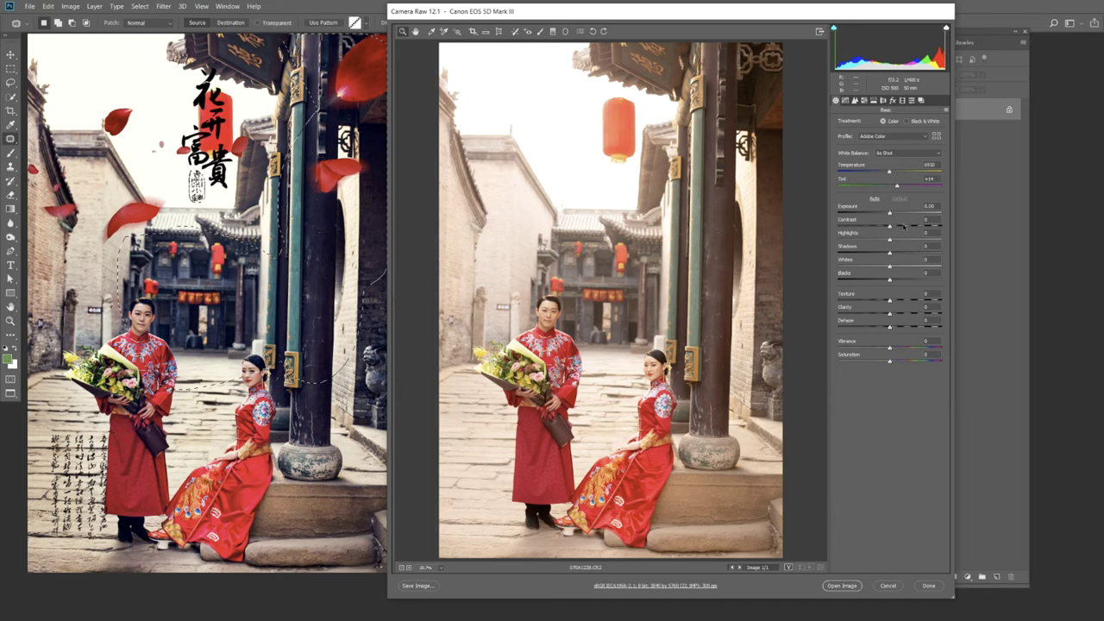
Step: In the raw photo's Basic adjustments, set Contrast to +42, Highlights to -100, Clarity to +32 and Whites to -20
drag(903, 226, 500, 277)
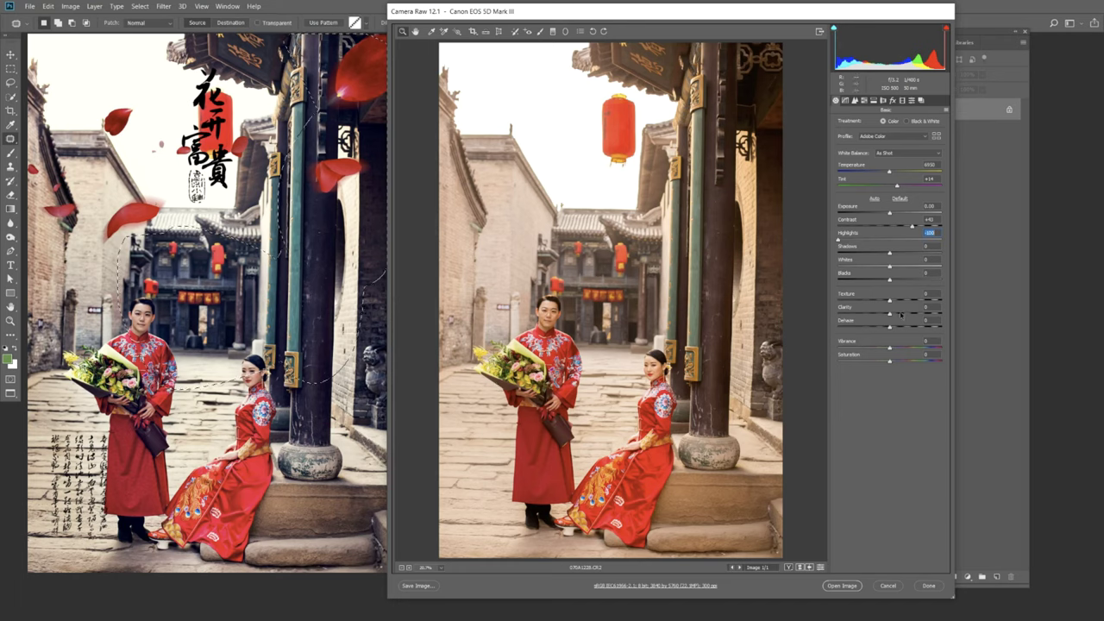
drag(900, 314, 906, 312)
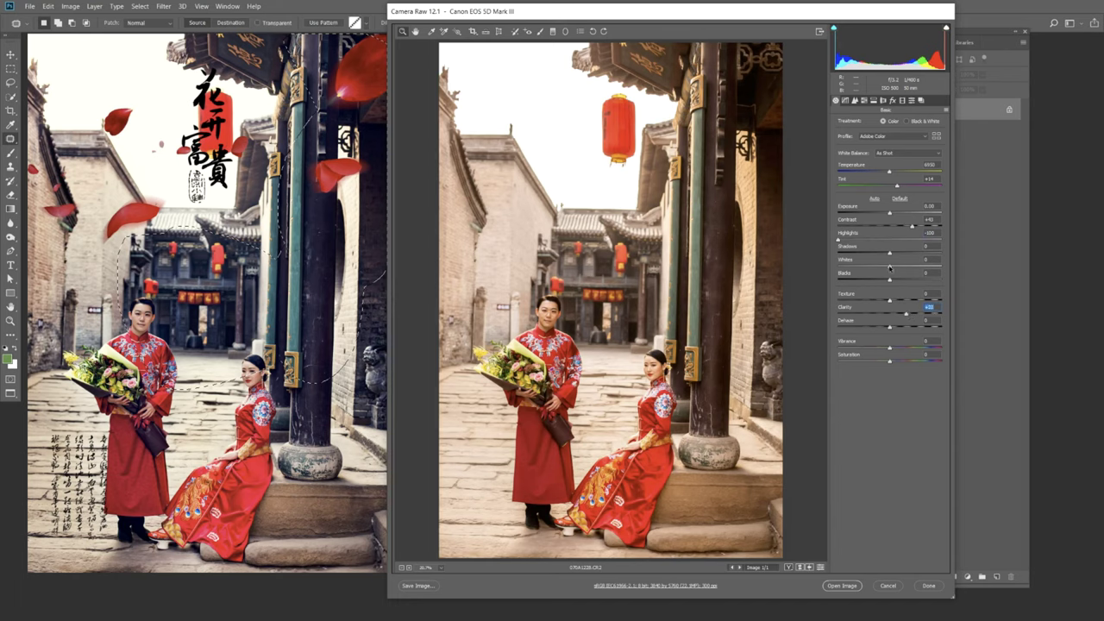
drag(890, 269, 879, 265)
Step: Cool the white balance temperature, set Whites to -30 and Vibrance to +17, and lower Saturation slightly
drag(890, 172, 879, 170)
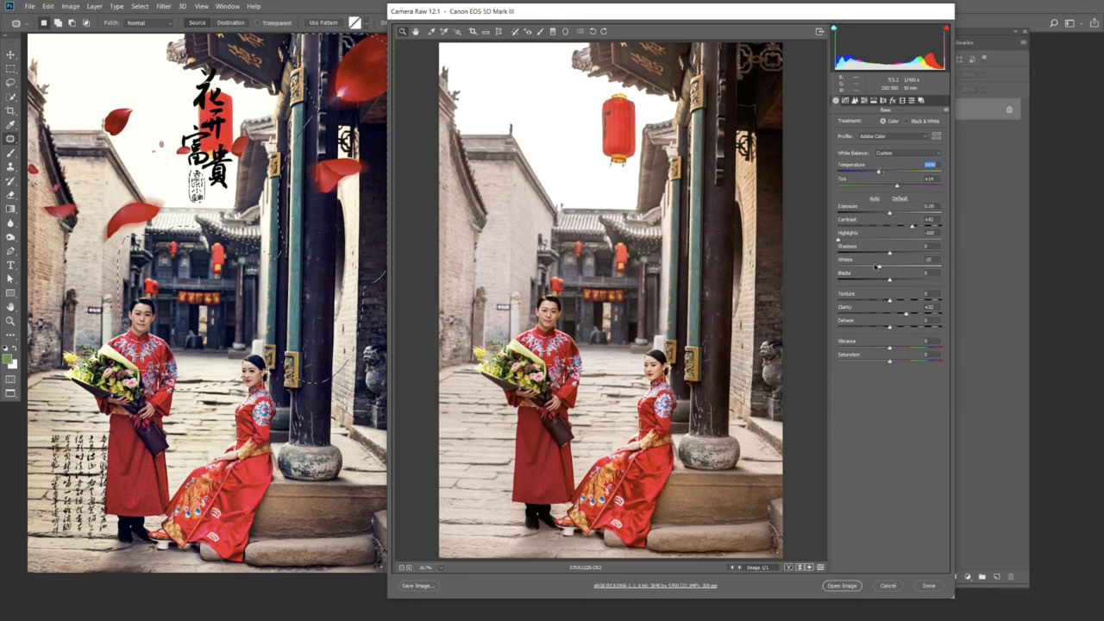
mouse_move(876, 267)
mouse_down()
mouse_move(888, 265)
mouse_move(874, 265)
mouse_up()
mouse_move(891, 351)
mouse_down()
mouse_move(901, 349)
mouse_move(883, 362)
mouse_up()
click(889, 361)
Step: In the HSL adjustments, reduce the Oranges saturation slightly and set the Oranges luminance to +11
click(863, 100)
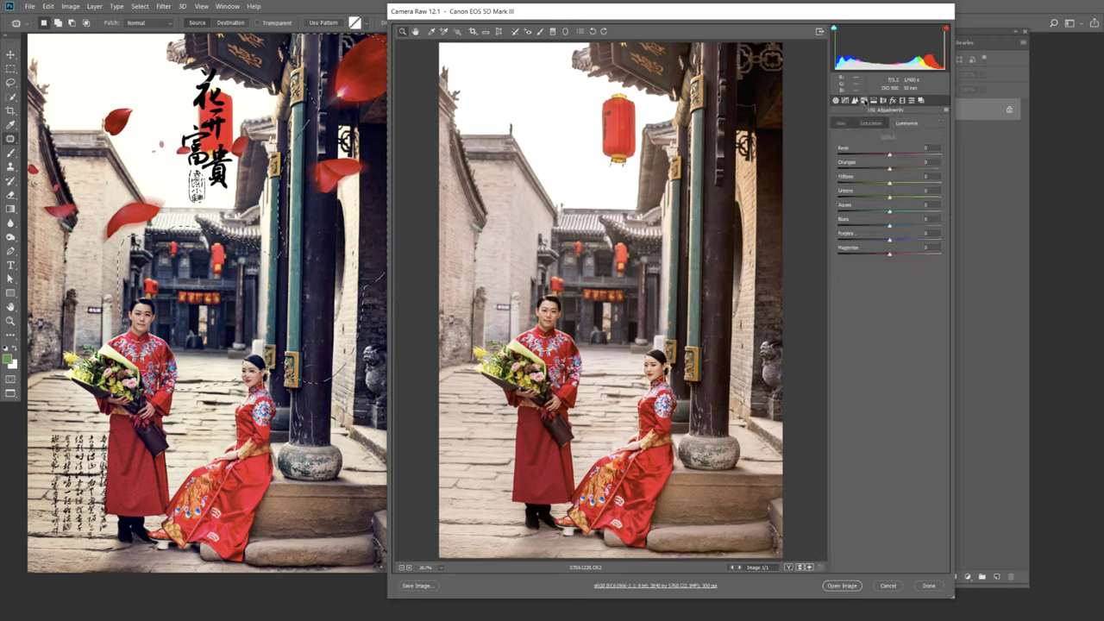
click(867, 123)
click(889, 169)
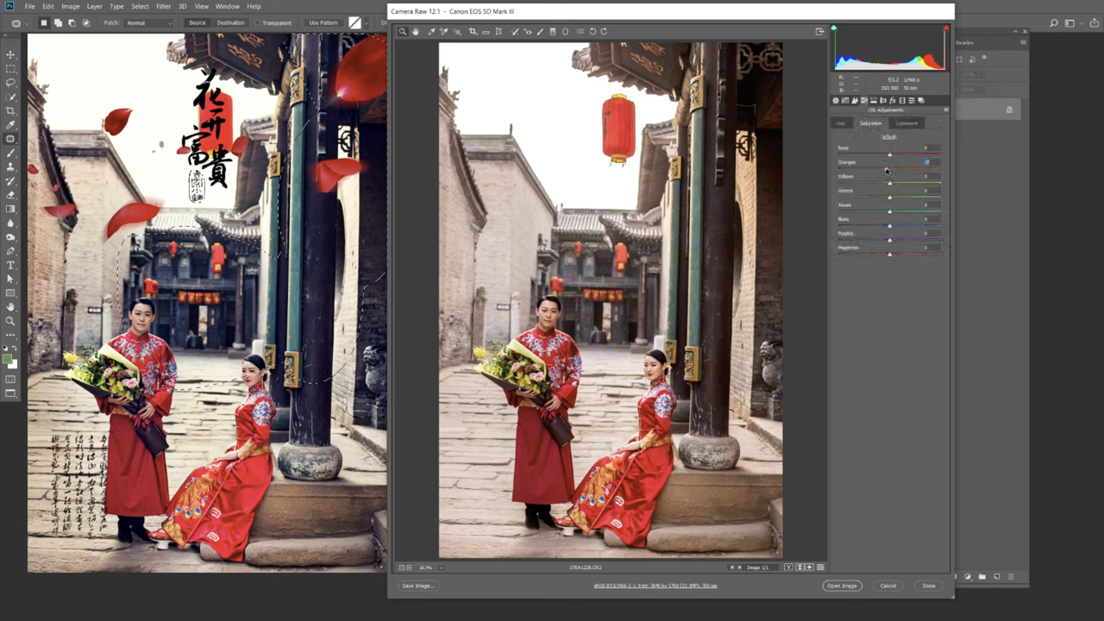
click(905, 121)
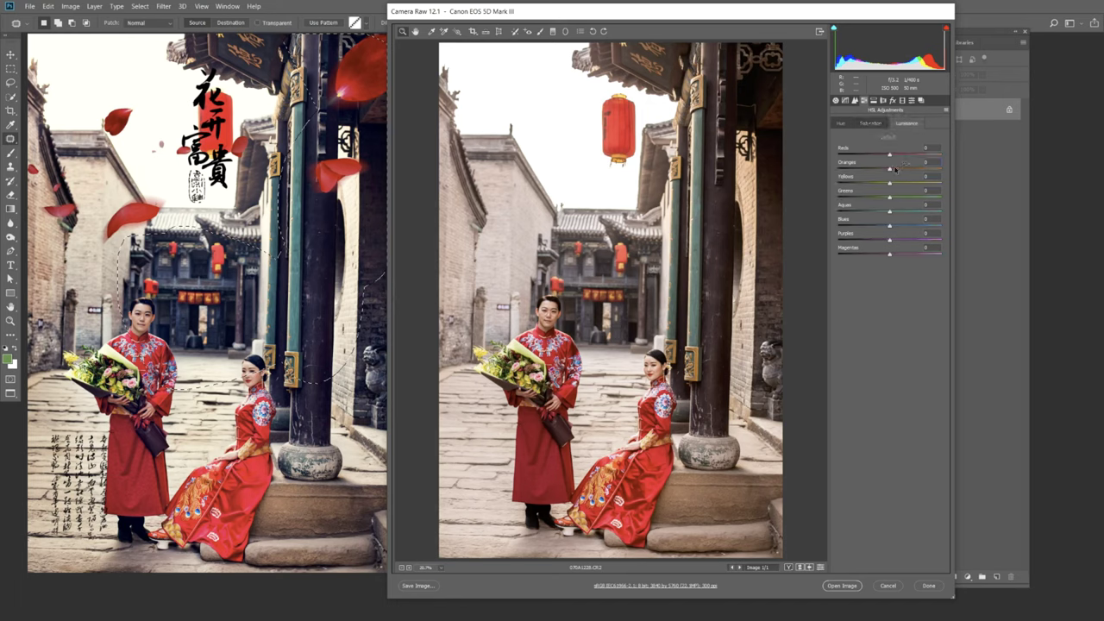
drag(891, 168, 894, 168)
Step: In the Basic adjustments, darken Shadows slightly, set Blacks to -12 and raise Vibrance further
click(836, 101)
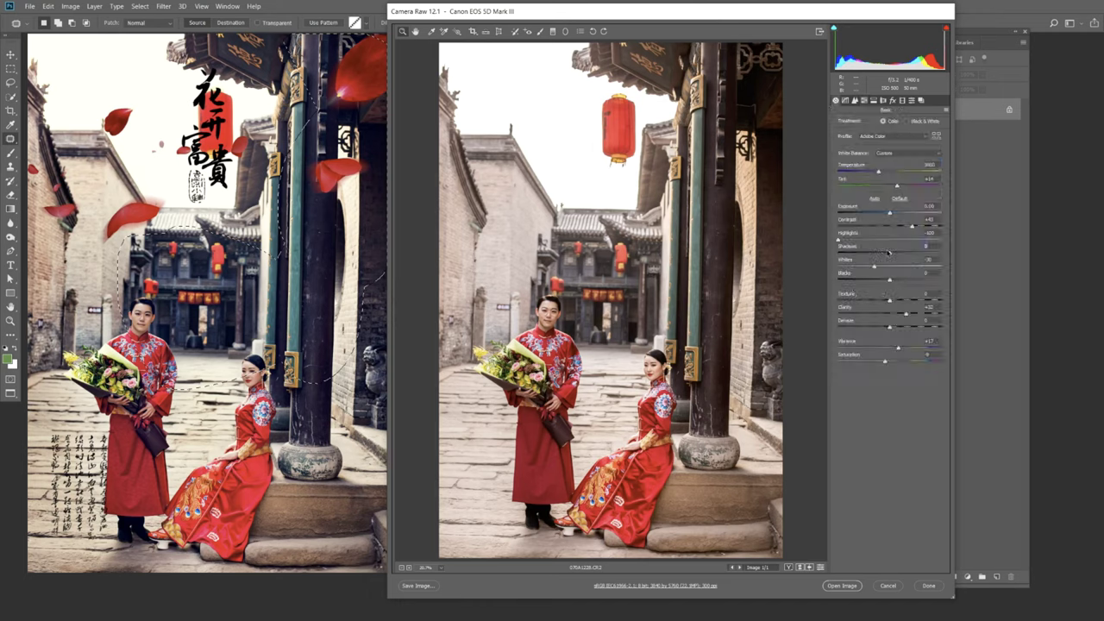
drag(890, 252, 883, 281)
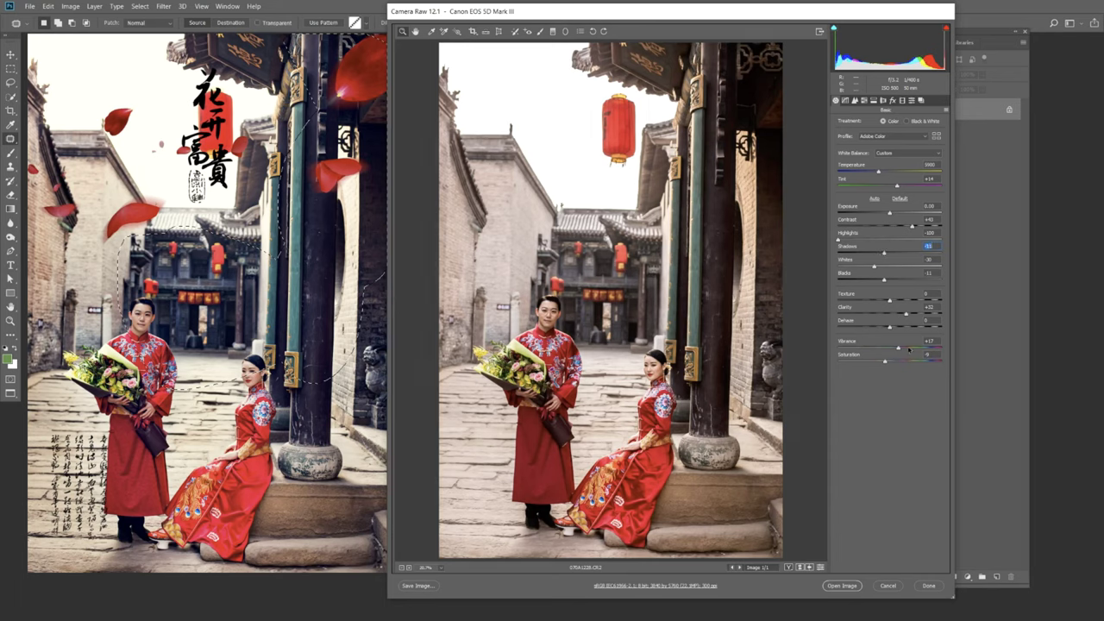
drag(898, 348, 905, 348)
Step: Open the Split Toning settings, switch to PowerPoint and study the Split Toning slide and the HUE scale slide
click(874, 101)
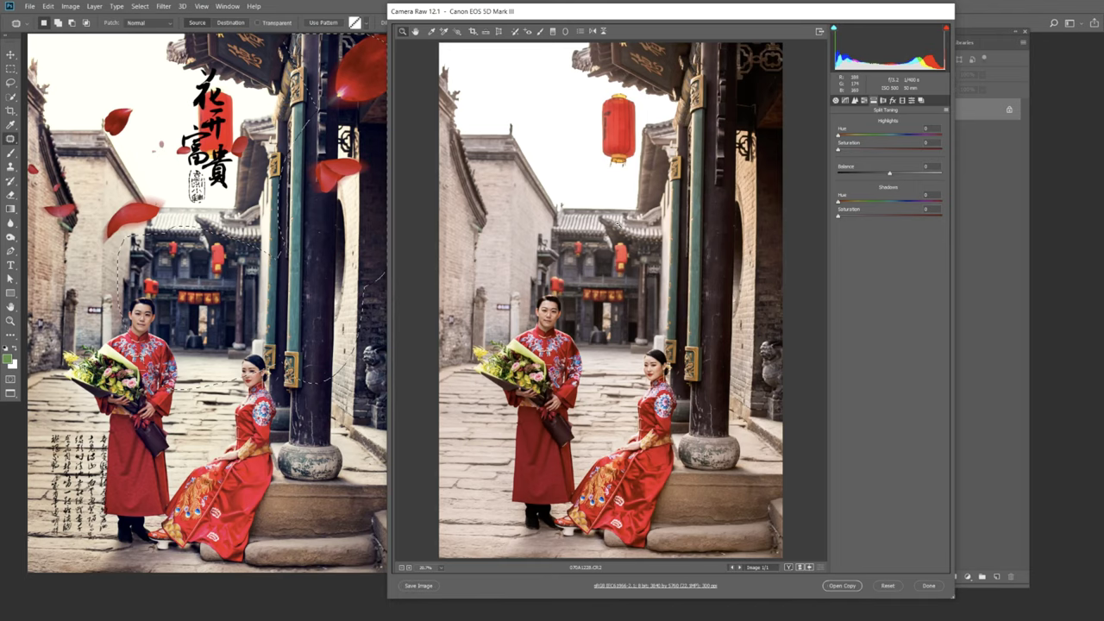
key(alt+Tab)
key(Tab)
key(Tab)
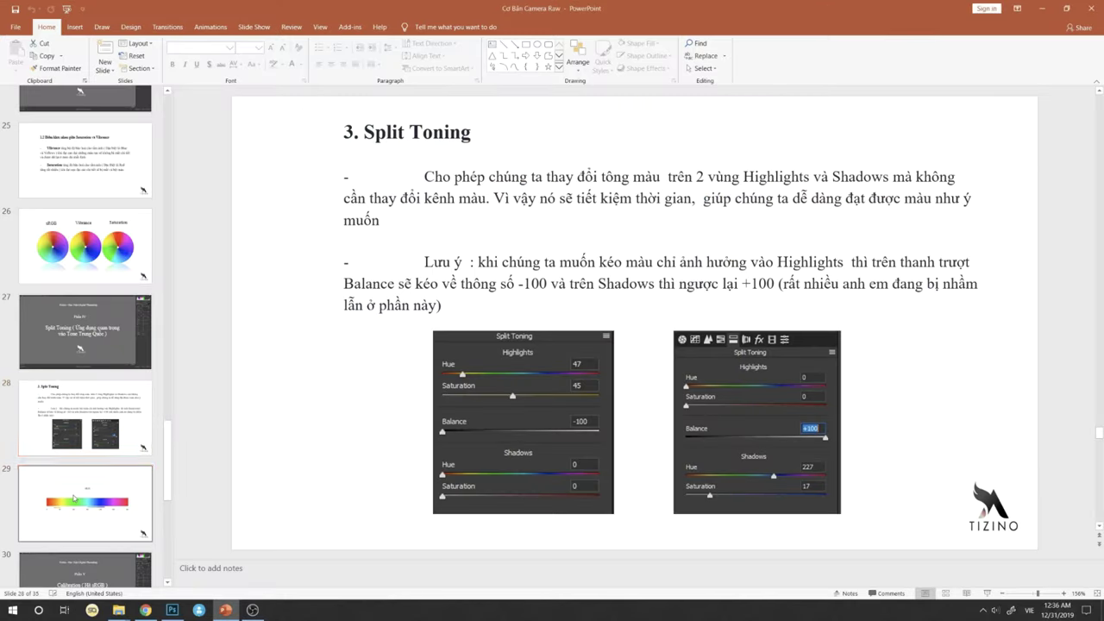
scroll(567, 242, down, 1)
click(44, 394)
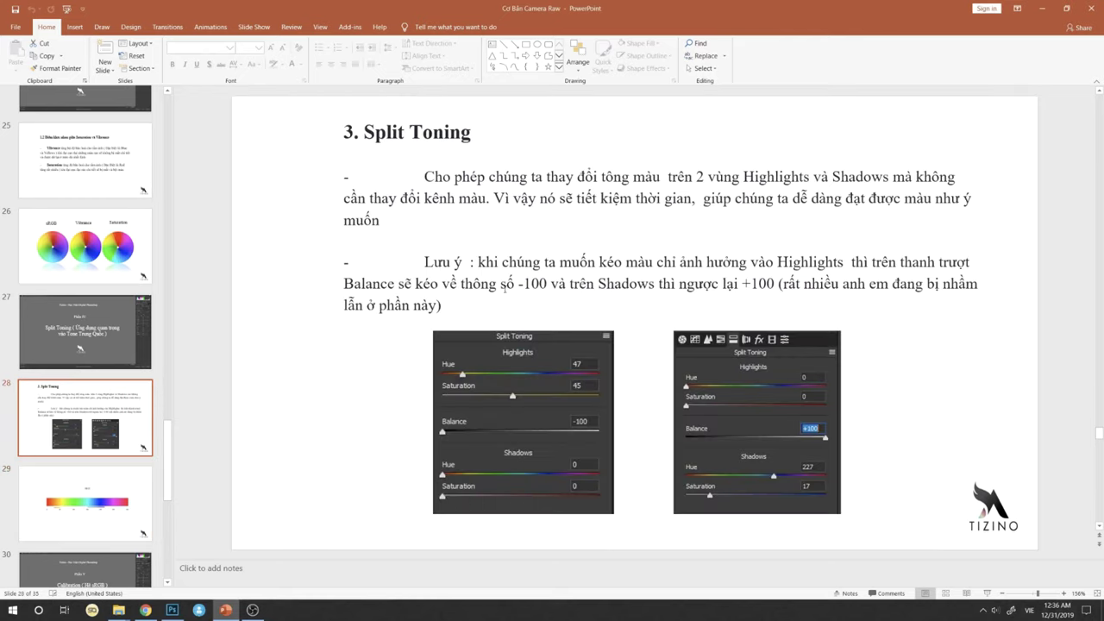
click(82, 513)
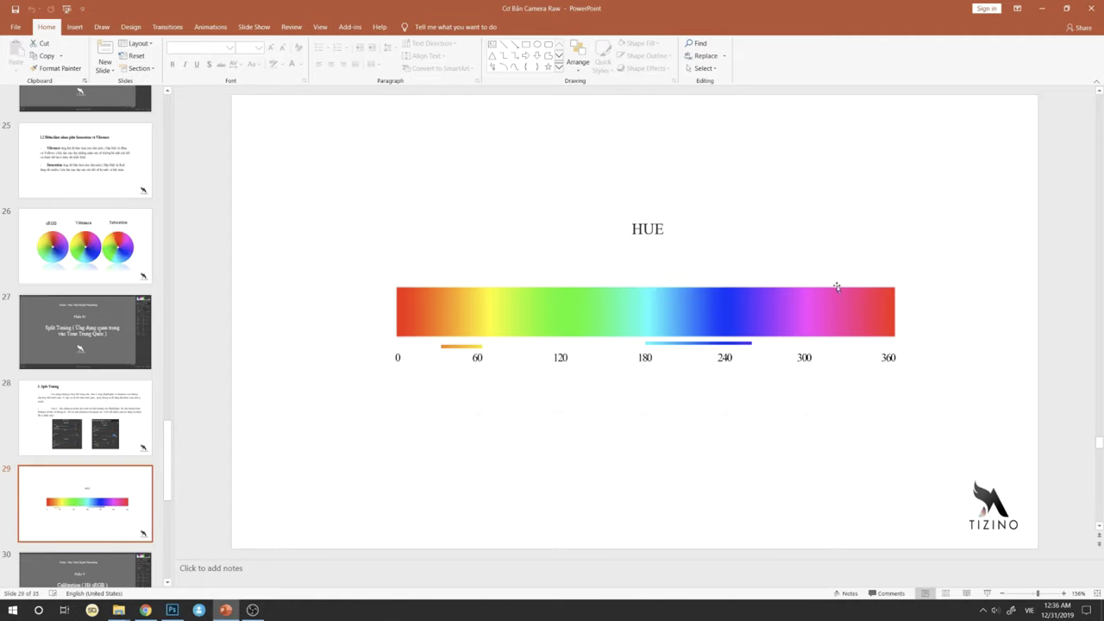
click(123, 413)
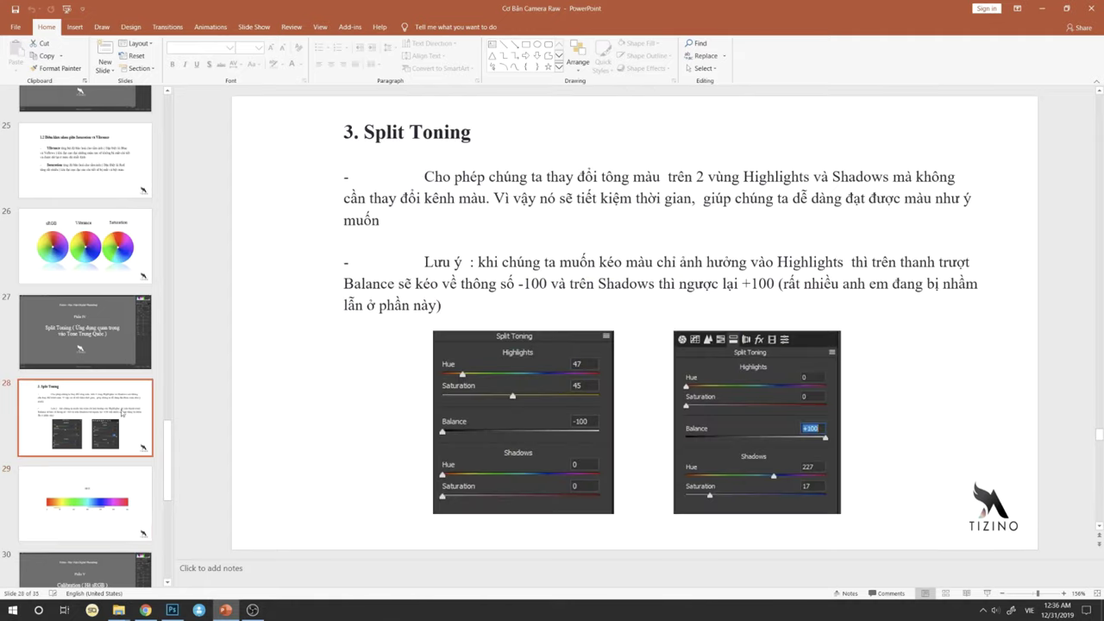
click(92, 504)
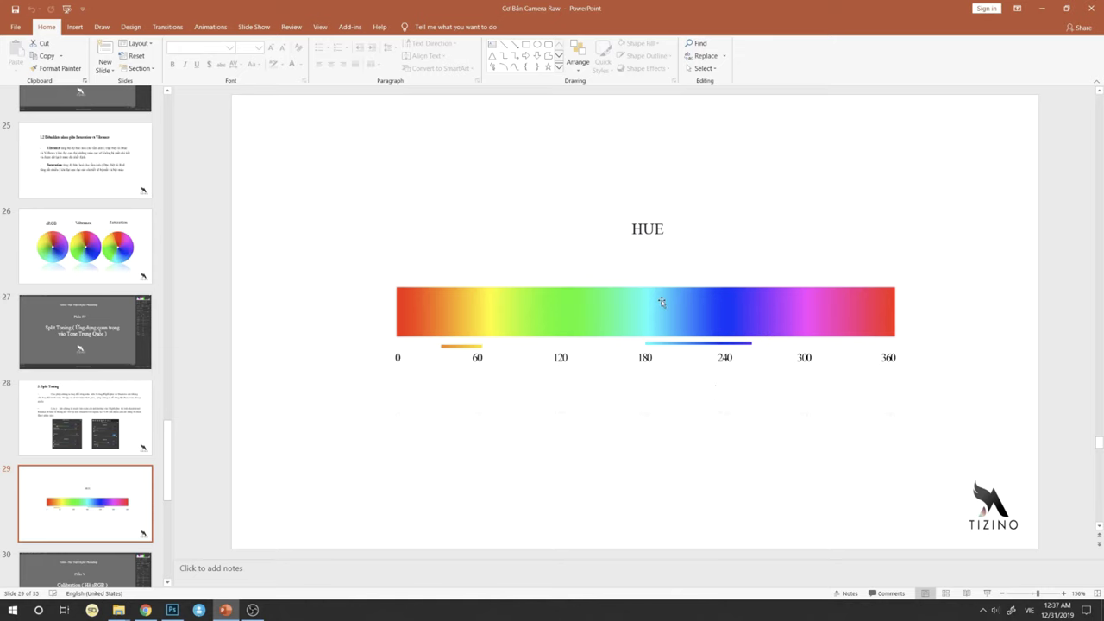
Step: Switch to Camera Raw, give the Split Toning shadows a blue hue, and recheck the HUE scale slide in PowerPoint
key(alt+Tab)
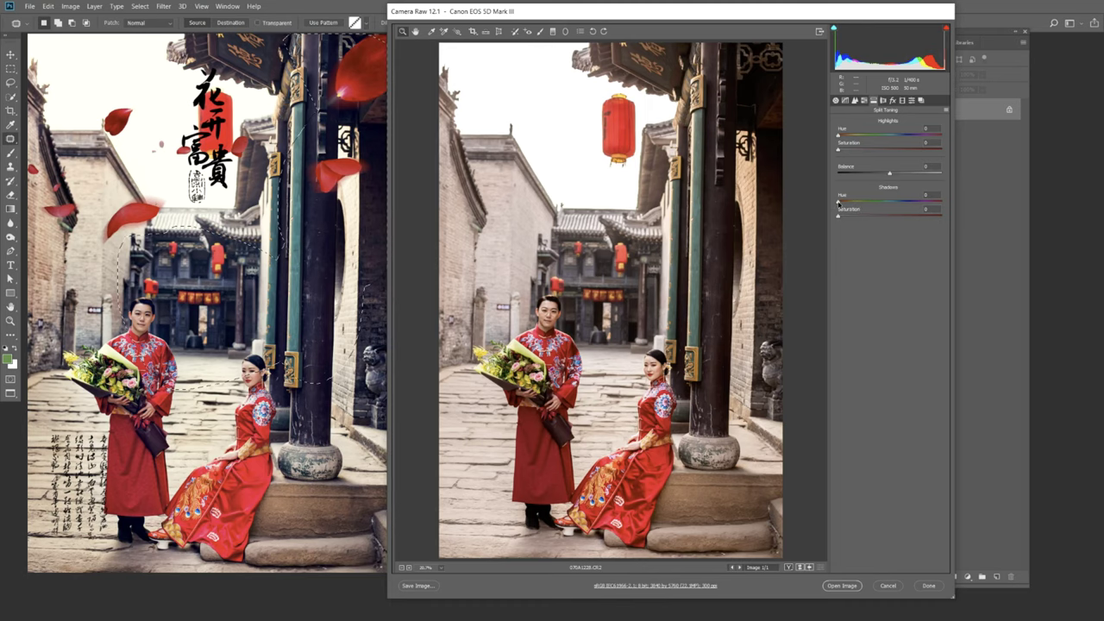
drag(838, 203, 901, 204)
key(alt+Tab)
click(866, 187)
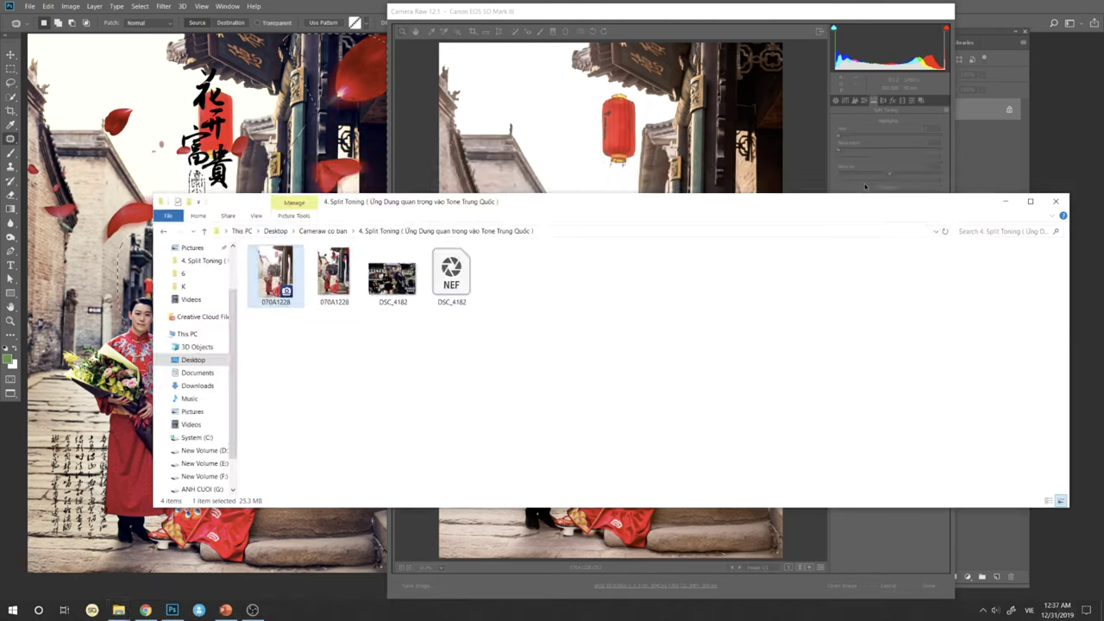
key(alt+Tab)
key(Tab)
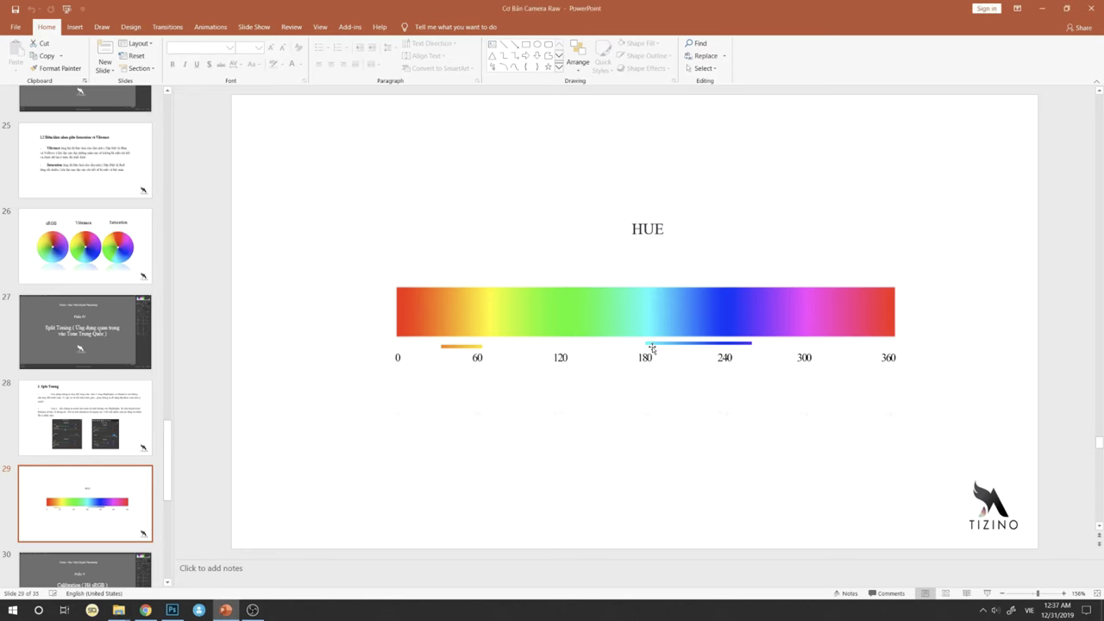
key(alt+Tab)
key(Tab)
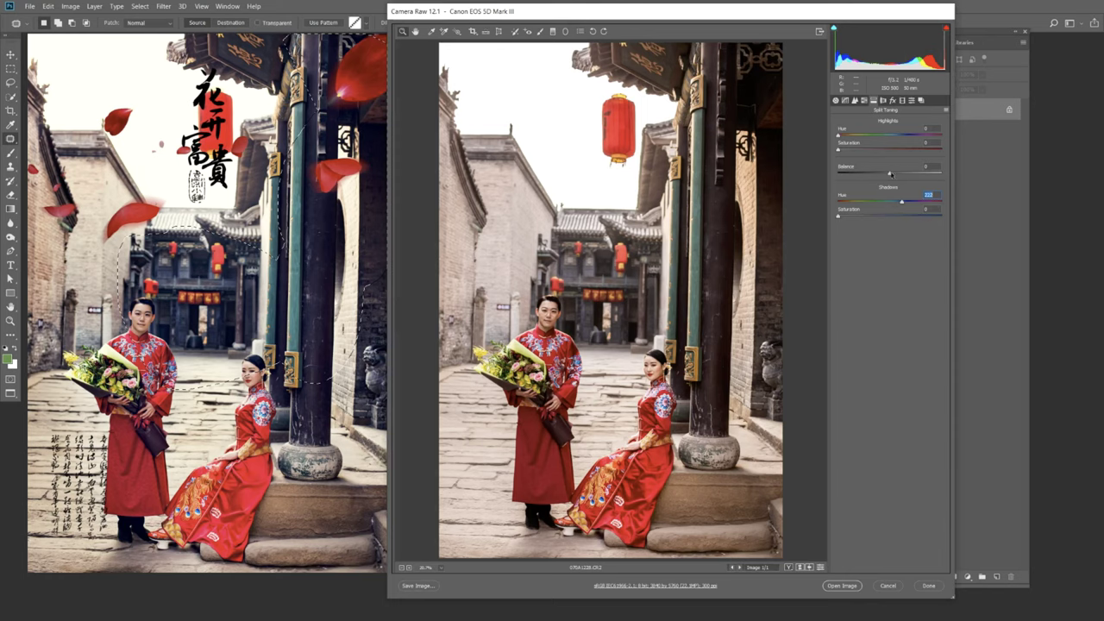
Step: Set the Split Toning Balance to +100 and the Shadows hue to 227, and strongly raise the Shadows saturation
drag(891, 173, 918, 182)
drag(850, 217, 918, 218)
drag(903, 202, 903, 203)
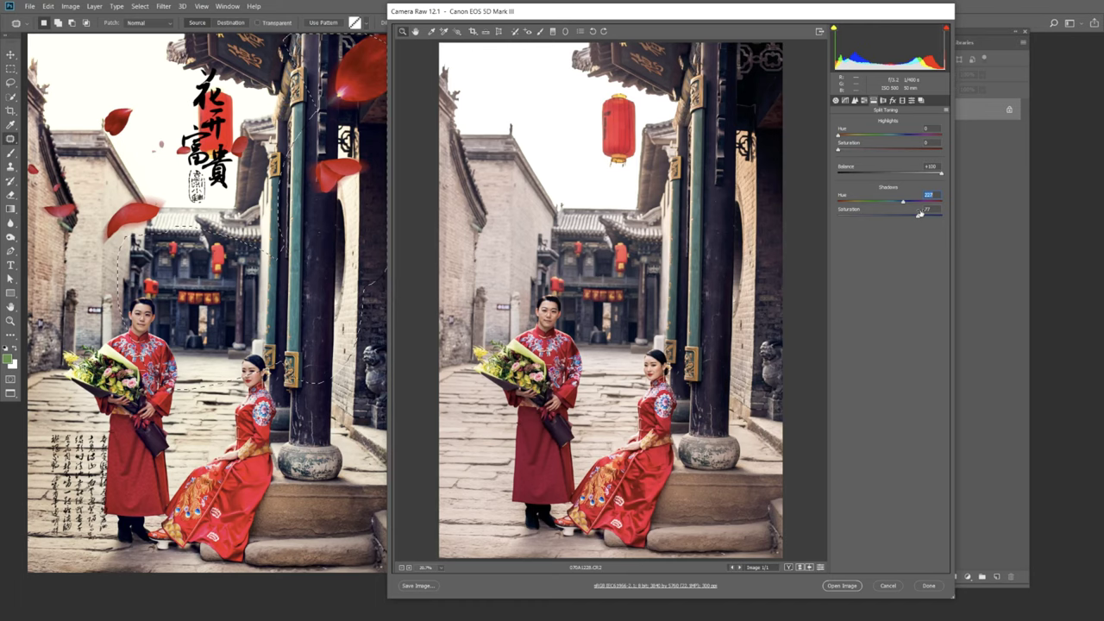
mouse_move(918, 217)
mouse_down()
mouse_move(830, 218)
mouse_move(915, 224)
mouse_up()
mouse_move(925, 215)
mouse_down()
mouse_move(884, 218)
mouse_move(922, 220)
mouse_up()
Step: In the HSL adjustments, shift the Reds hue slightly towards orange
click(865, 101)
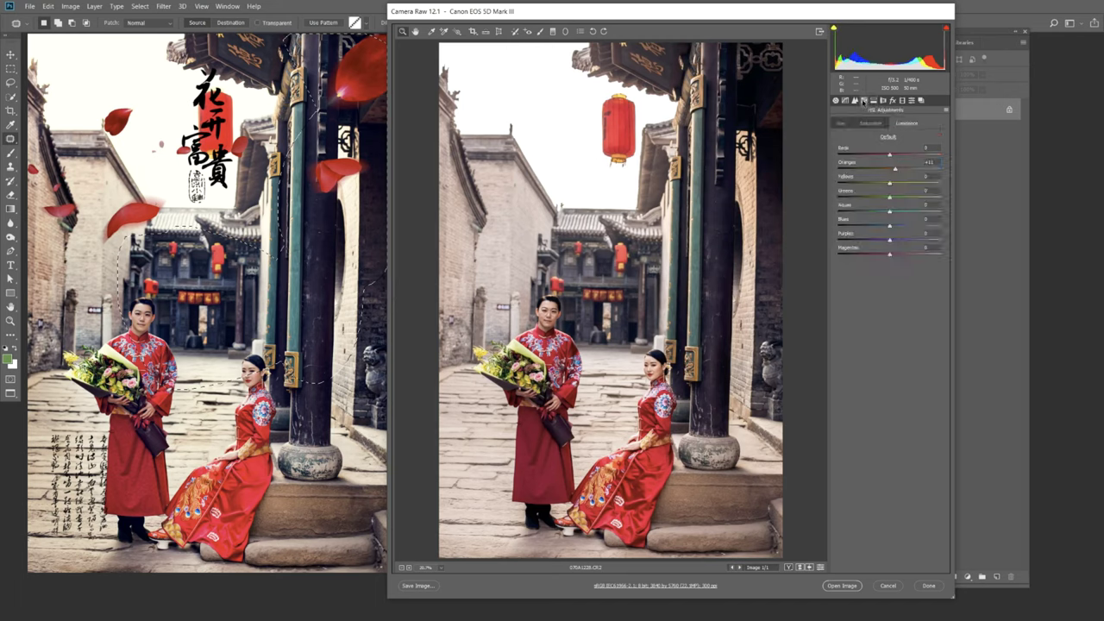
click(840, 125)
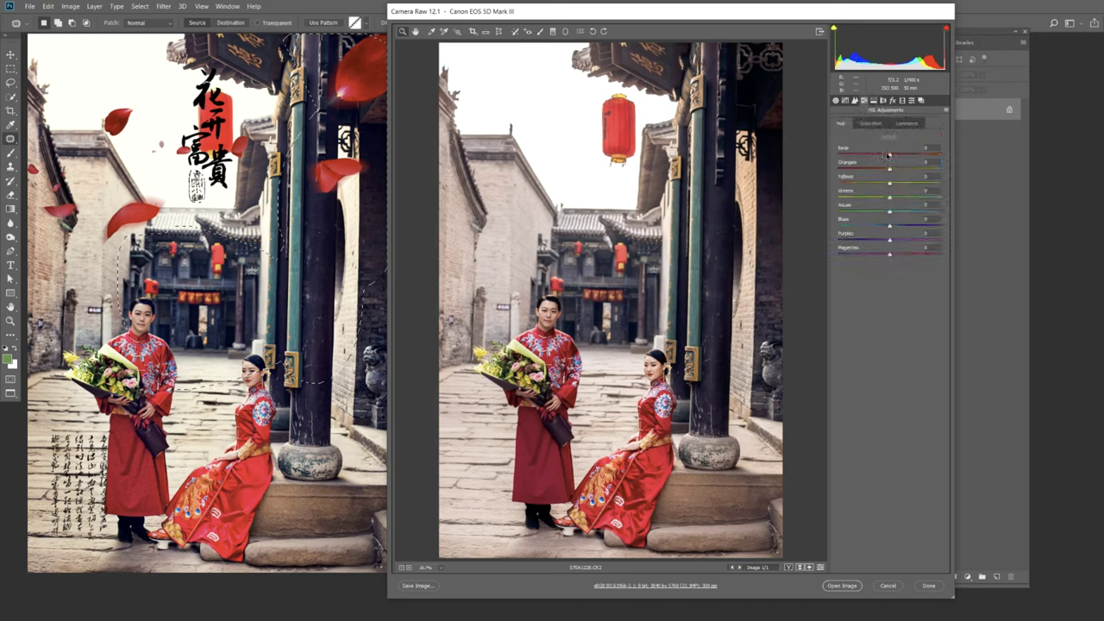
drag(888, 155, 897, 156)
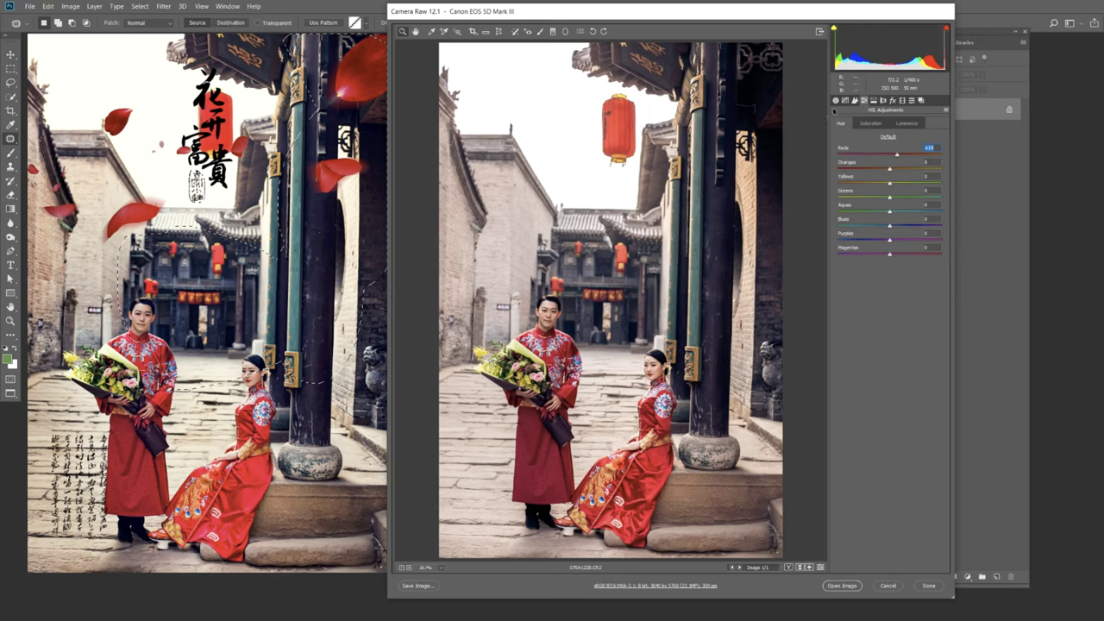
Step: In the Basic adjustments, raise the wedding photo's Contrast to +71 and open the graded image in Photoshop
click(836, 100)
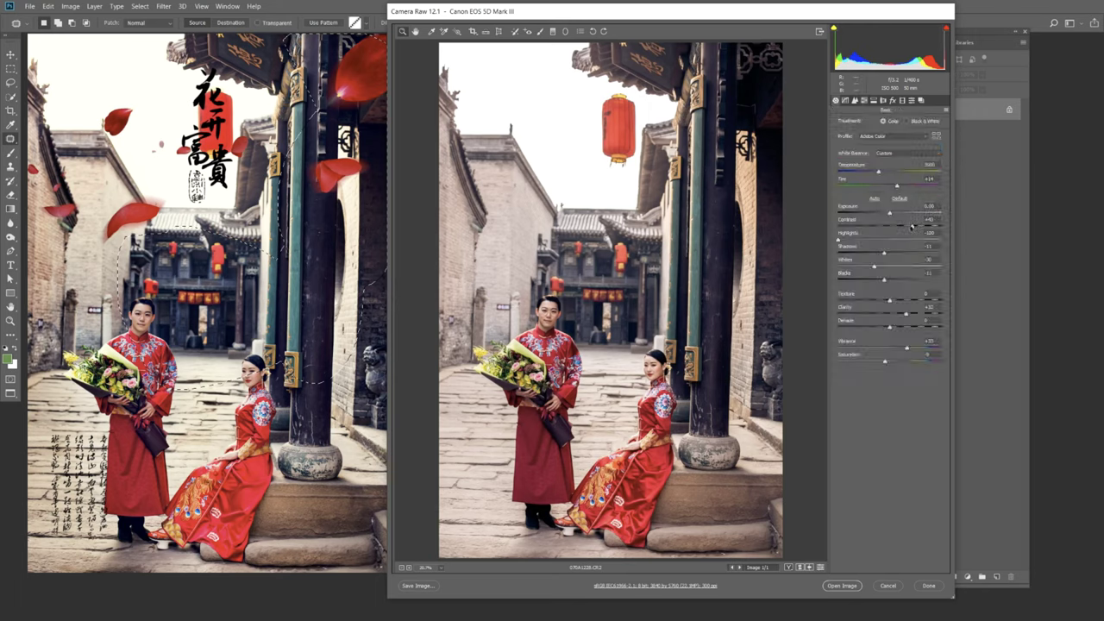
drag(913, 226, 927, 226)
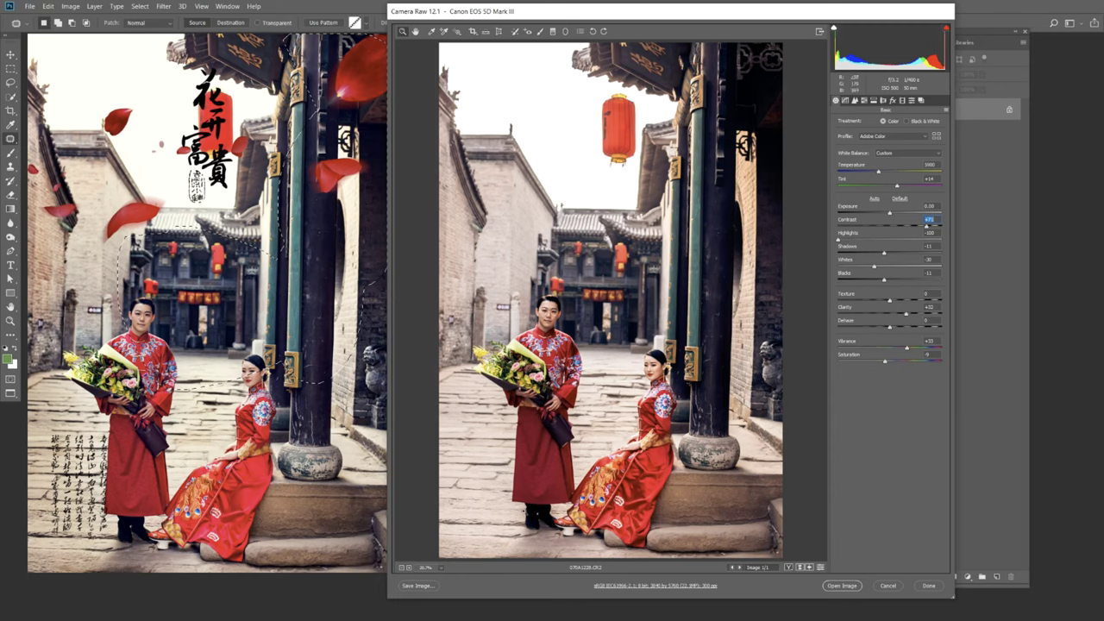
click(837, 586)
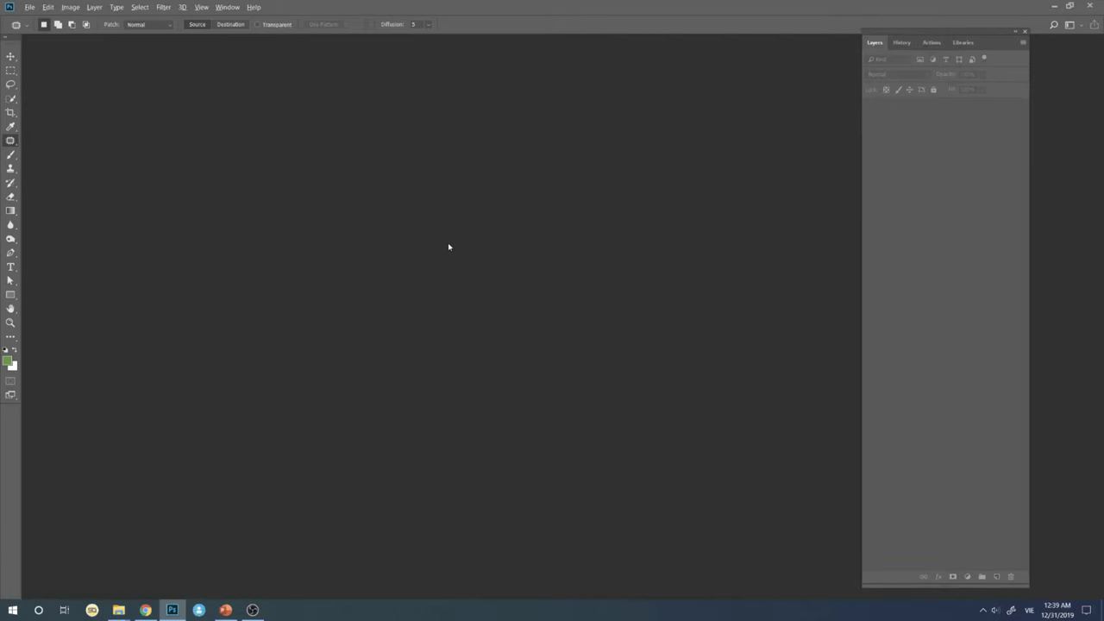
Step: Open the reference image DSC_4182.JPG from the Split Toning folder in Photoshop, in full-screen mode, slightly enlarged and moved aside for comparison
key(alt+Tab)
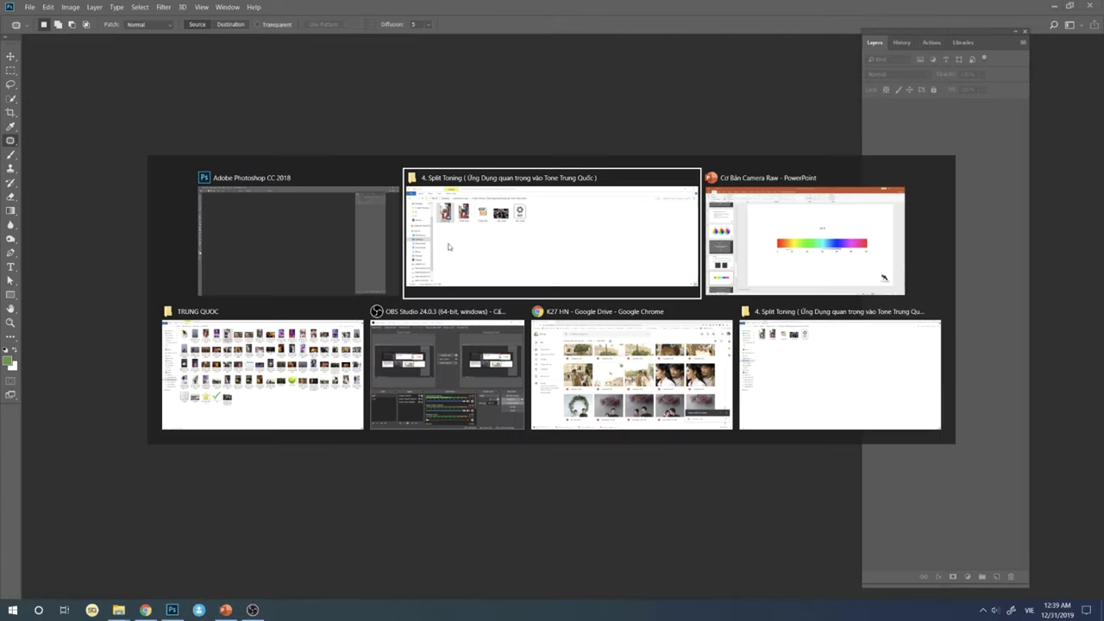
click(453, 276)
drag(456, 285, 345, 142)
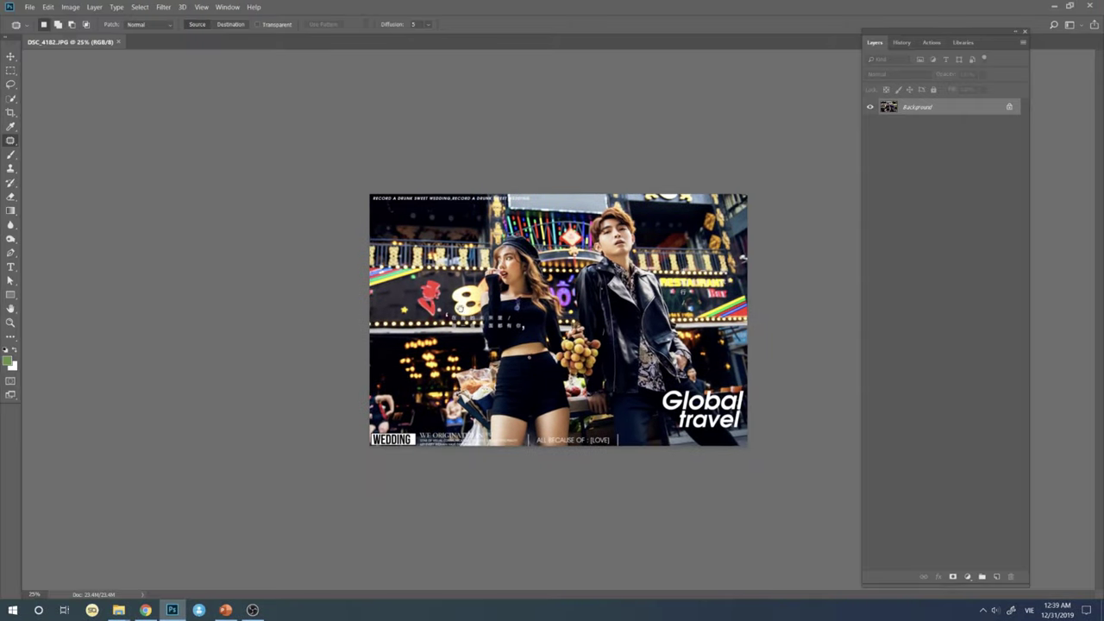
key(f)
drag(396, 311, 48, 252)
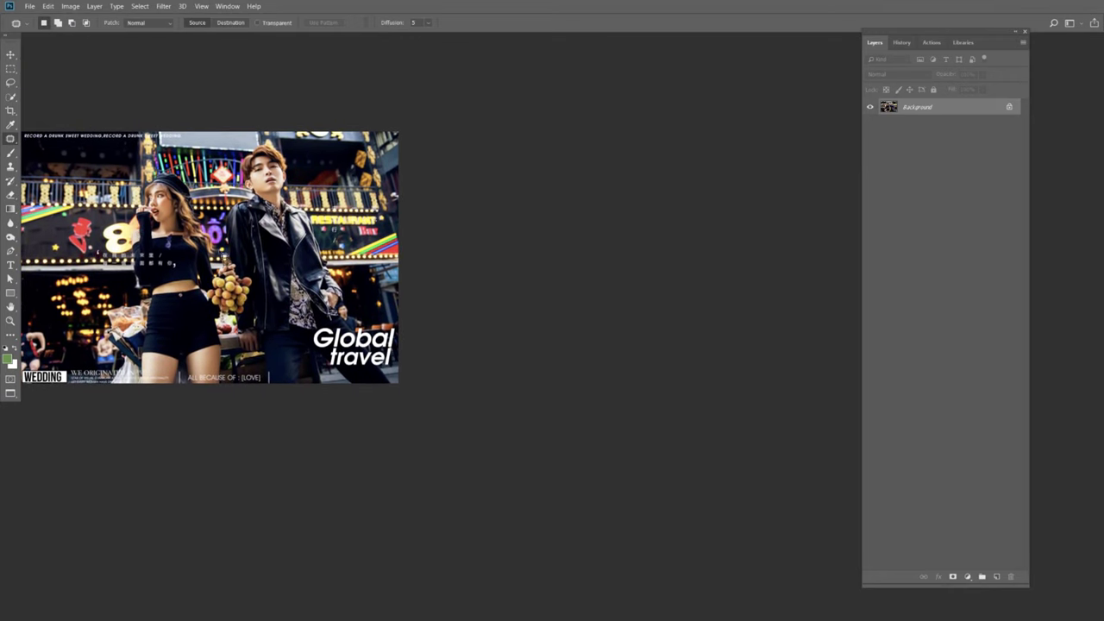
scroll(207, 246, up, 1)
drag(224, 228, 258, 145)
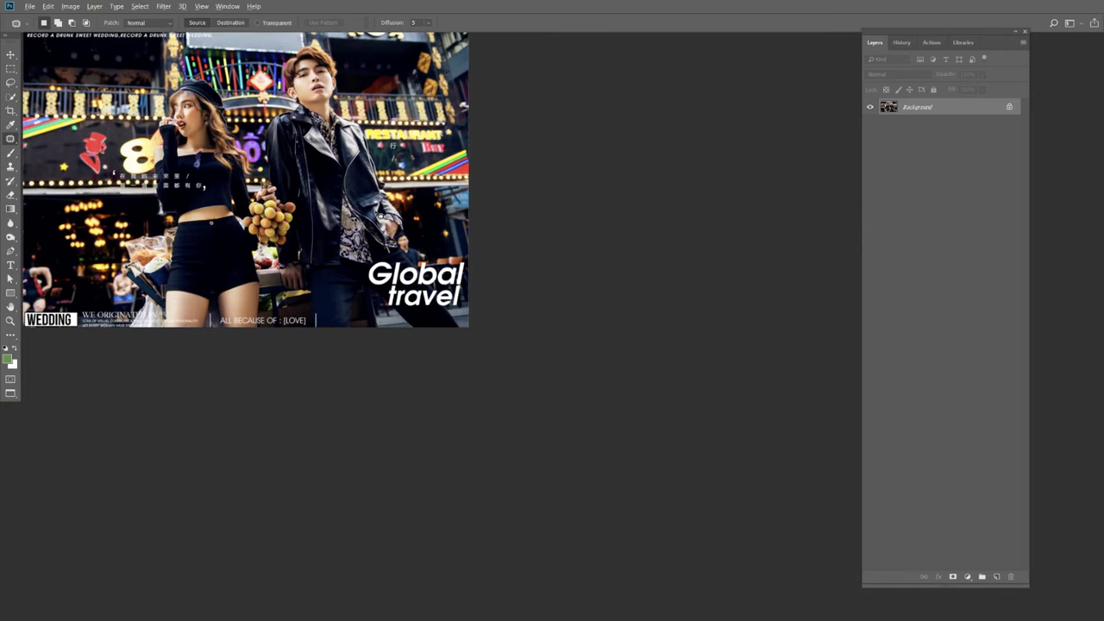
Step: Open the raw file DSC_4182.NEF in Camera Raw and shrink and move its window so it sits beside the reference image
key(alt+Tab)
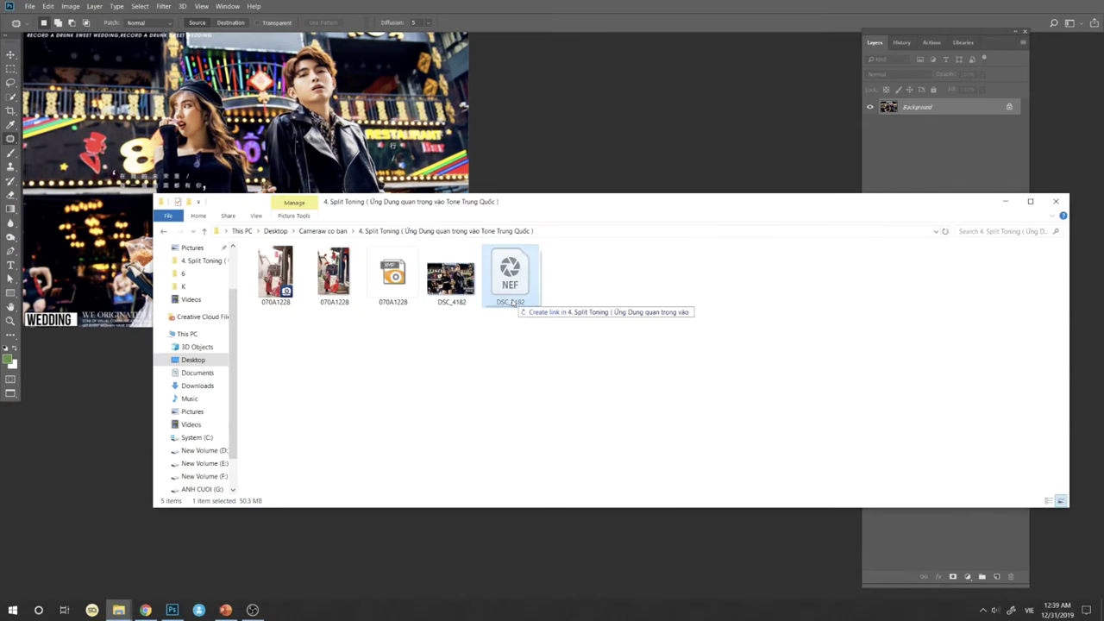
double_click(511, 274)
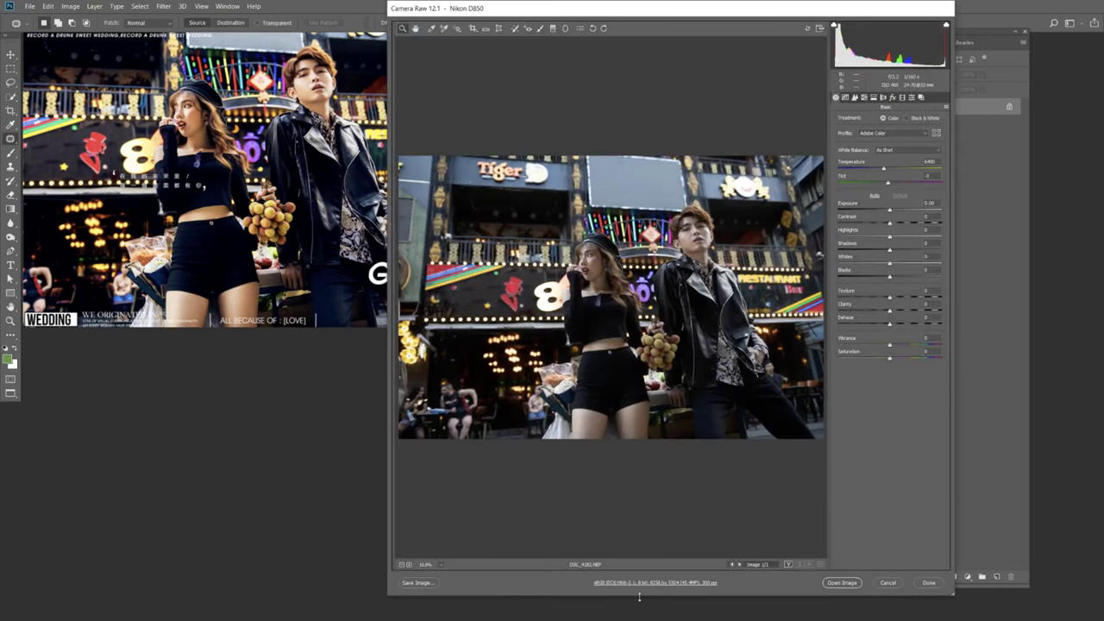
drag(639, 597, 656, 379)
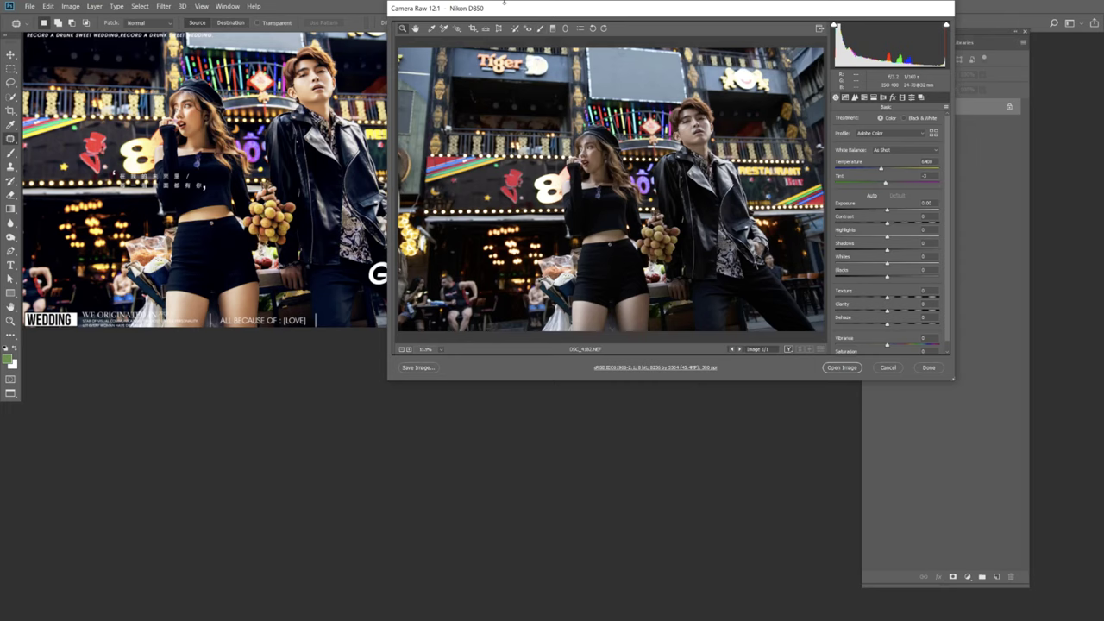
drag(504, 3, 561, 8)
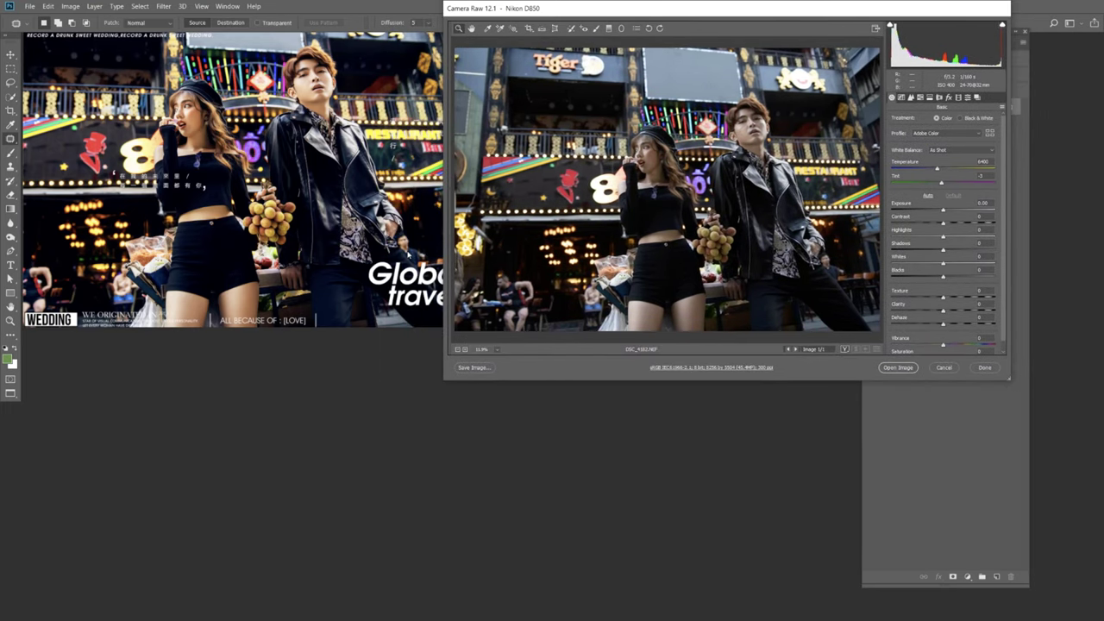
Step: Set Contrast to +38, Exposure to +0.50, Shadows to +14, Whites to +100, Blacks to +26 and Highlights to -29
click(968, 224)
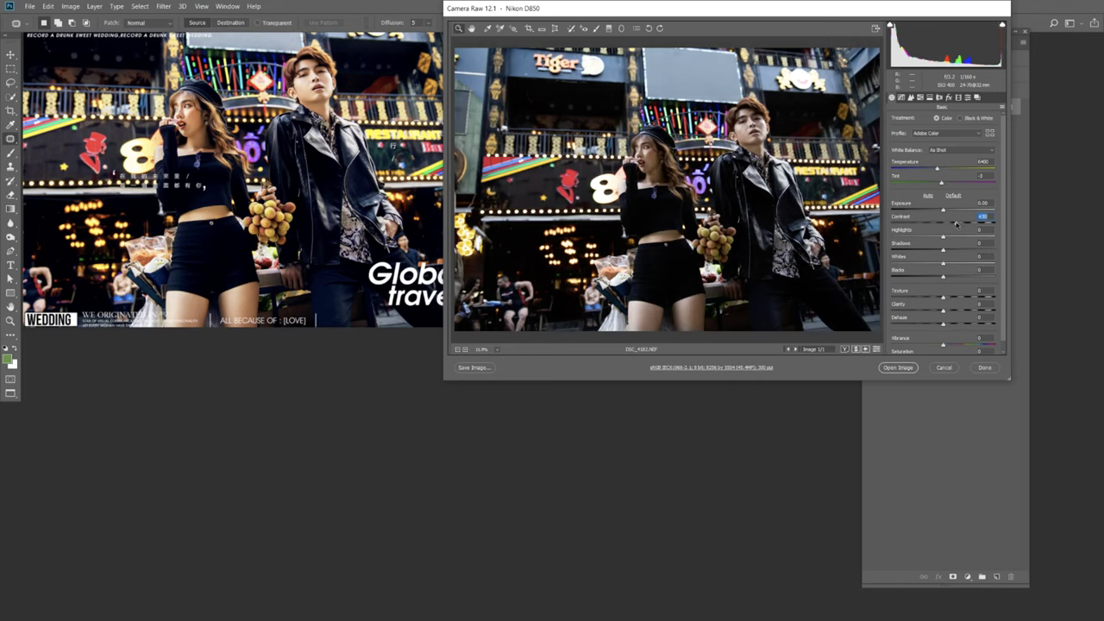
click(949, 209)
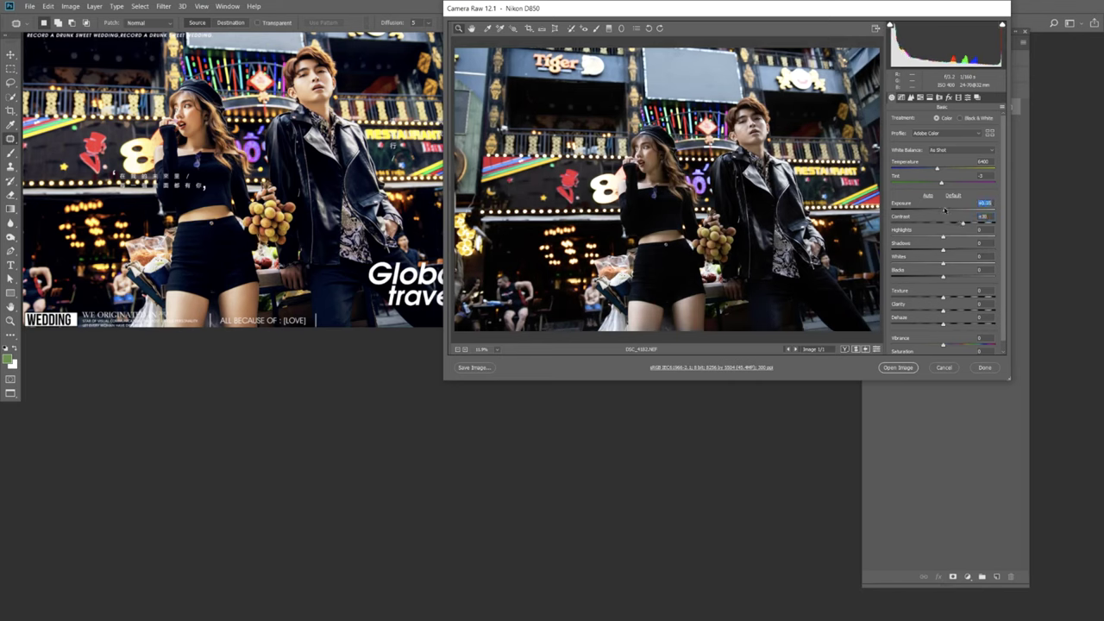
click(964, 249)
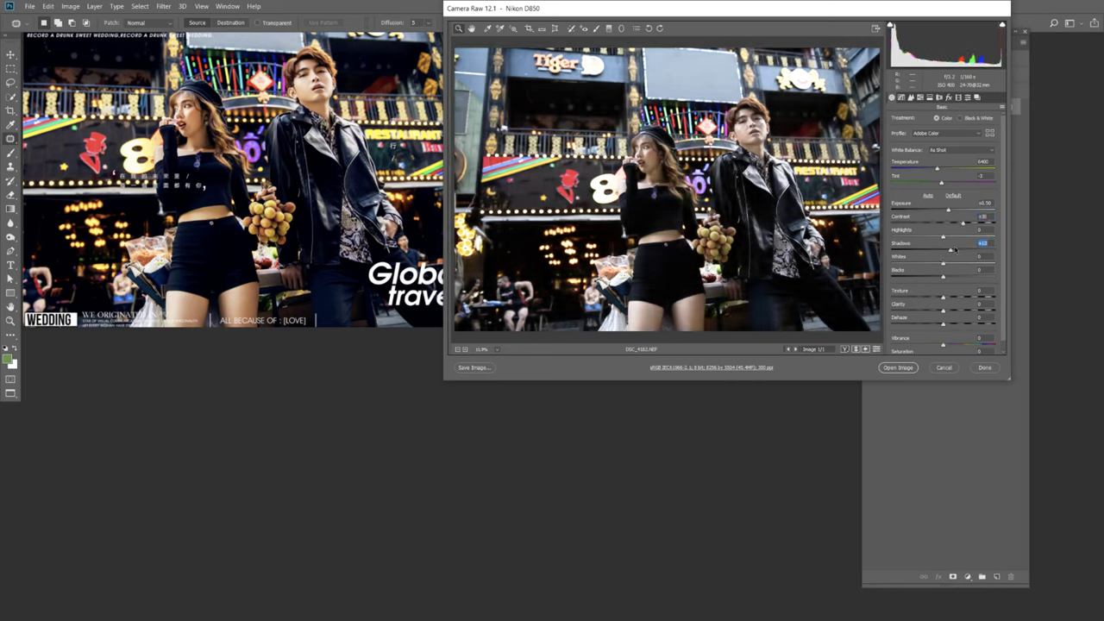
drag(949, 277, 1000, 269)
drag(943, 236, 927, 236)
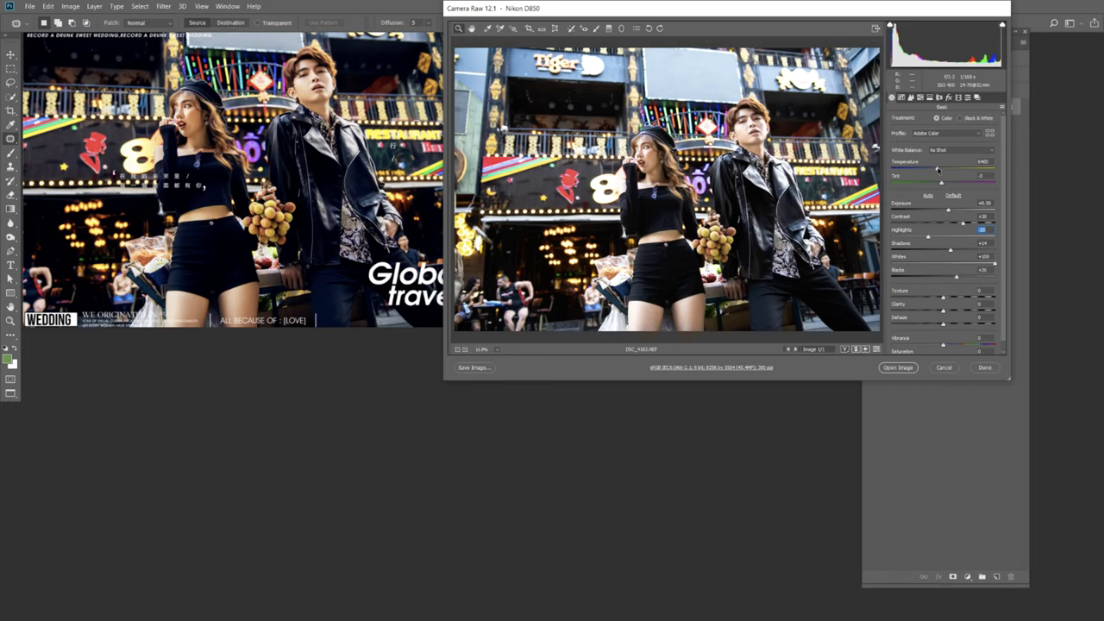
Step: Warm the Temperature to 7100, set Exposure to +0.25, Contrast to +53, Vibrance to +32 and Saturation to -8
drag(938, 169, 945, 170)
drag(963, 221, 981, 215)
click(1001, 264)
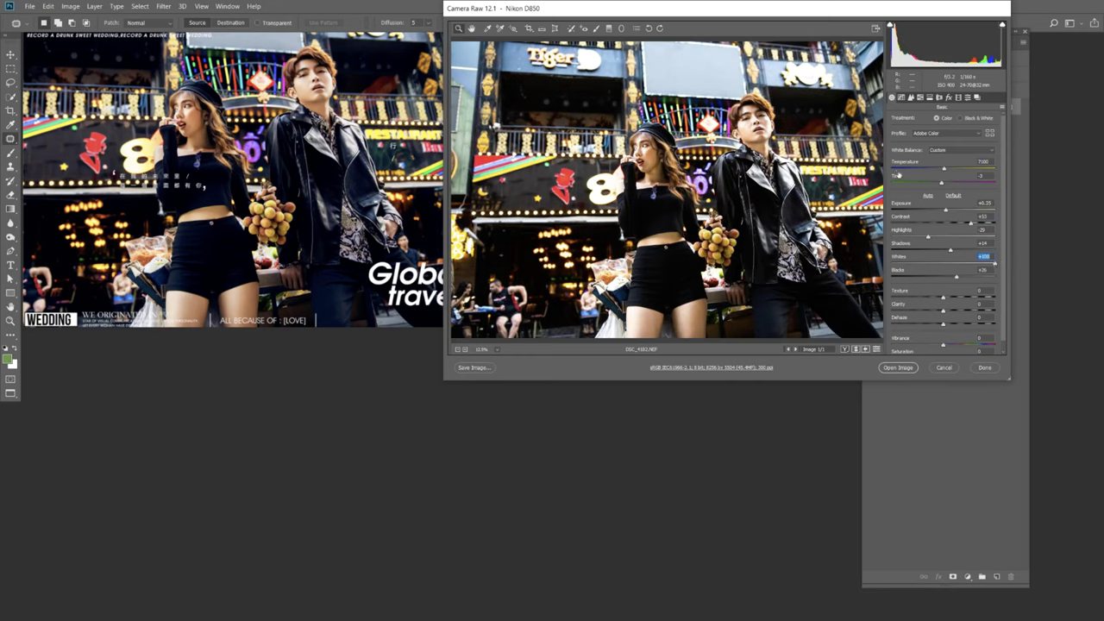
scroll(948, 314, down, 1)
mouse_move(943, 335)
mouse_down()
mouse_move(970, 334)
mouse_move(940, 349)
mouse_up()
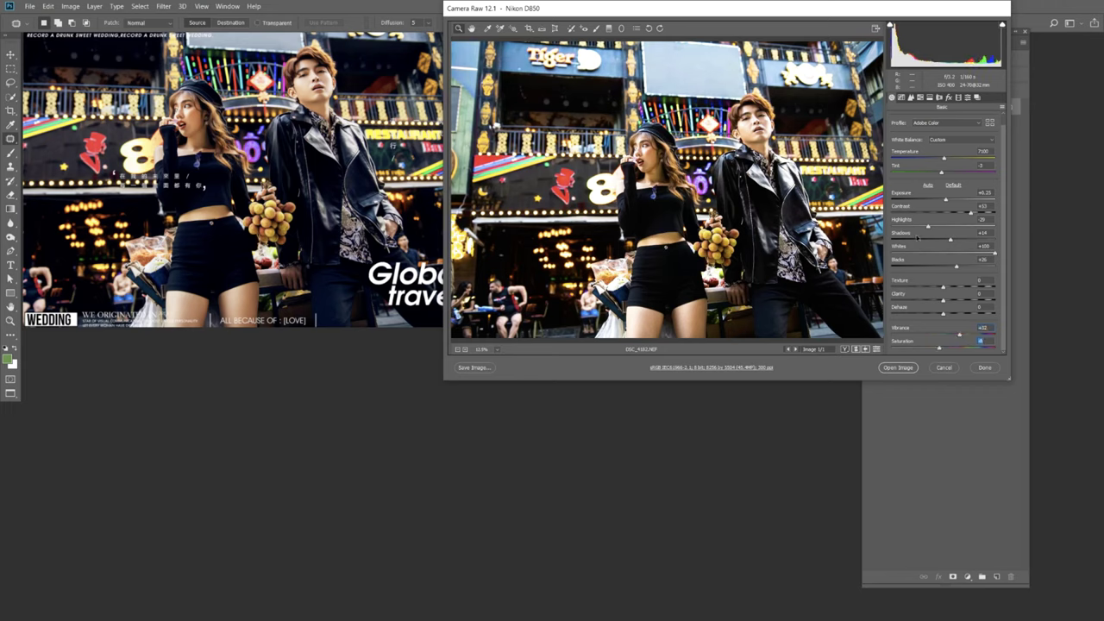
Step: Refine the Basic tones by setting Blacks to +9, Exposure to +0.05 and Shadows to +35
click(920, 98)
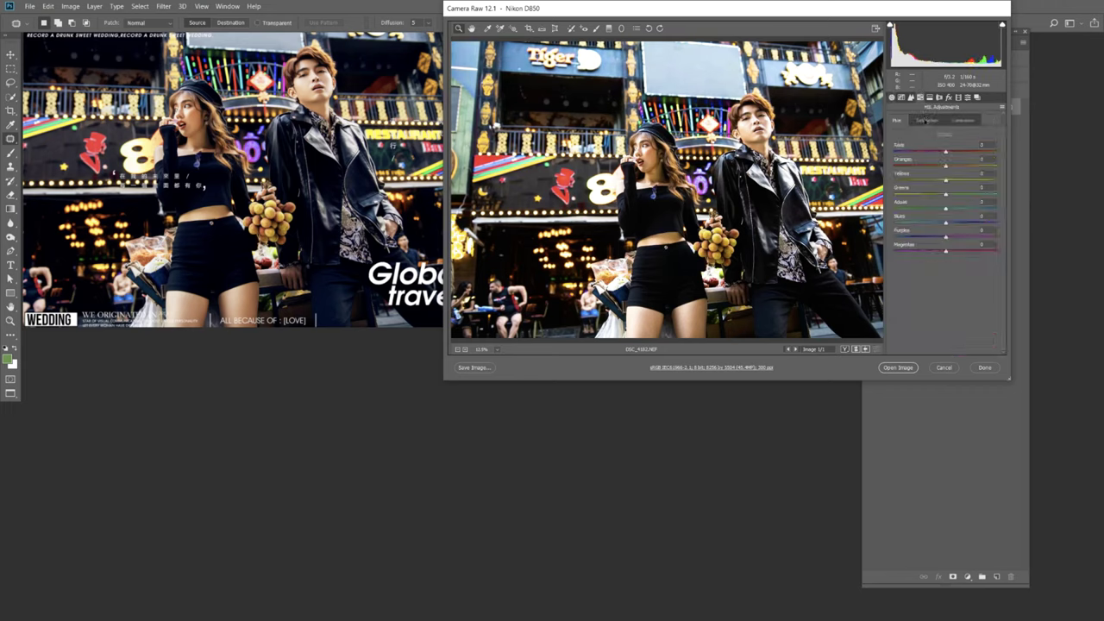
click(930, 97)
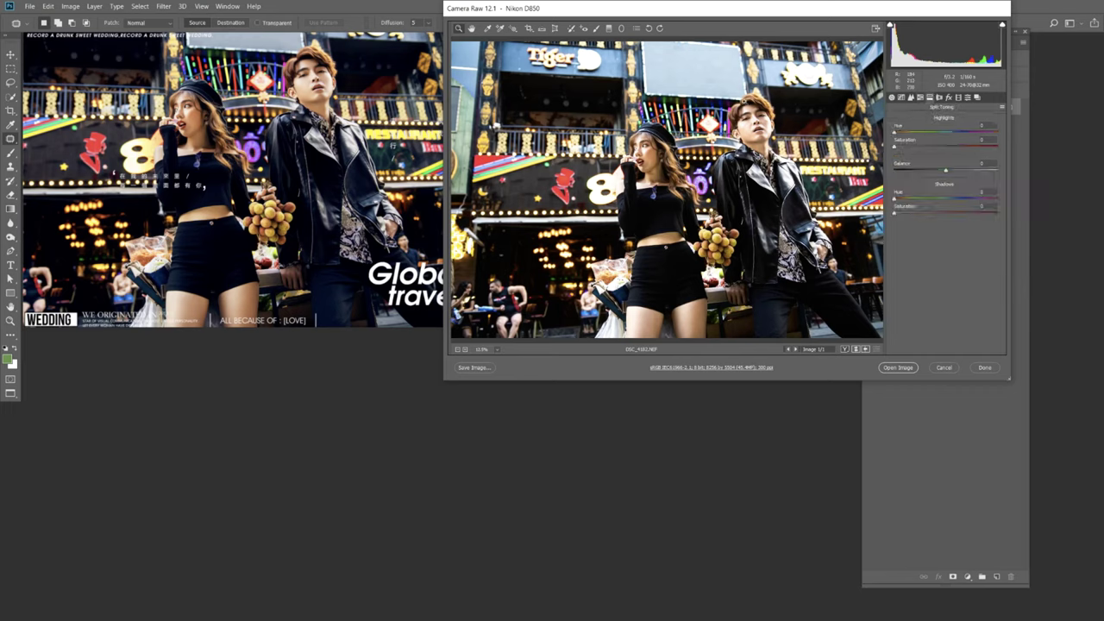
click(893, 97)
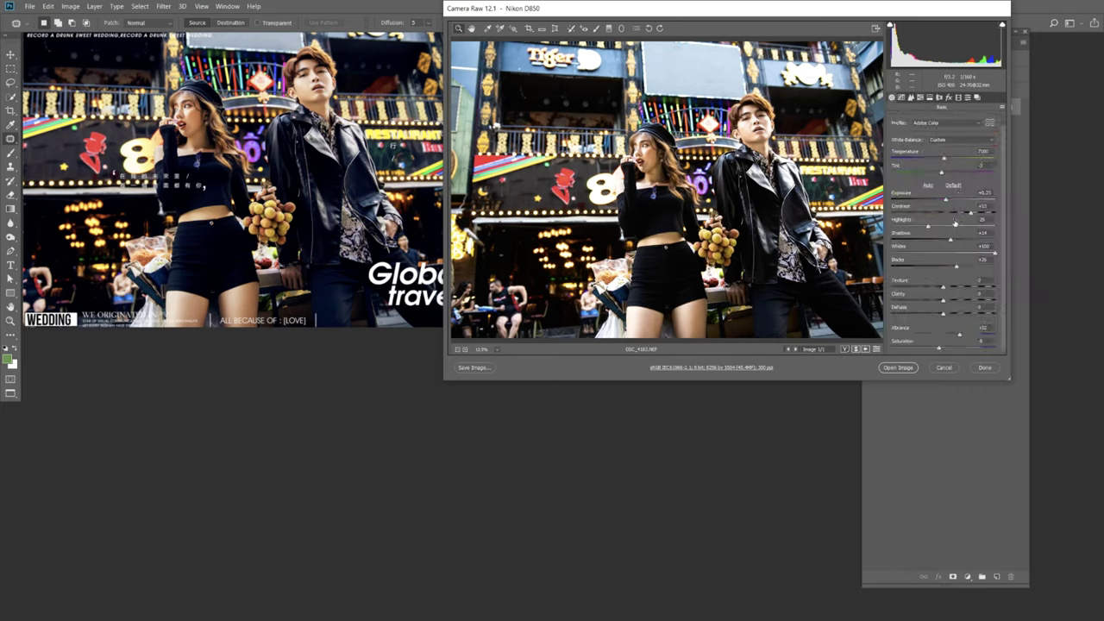
drag(950, 240, 937, 239)
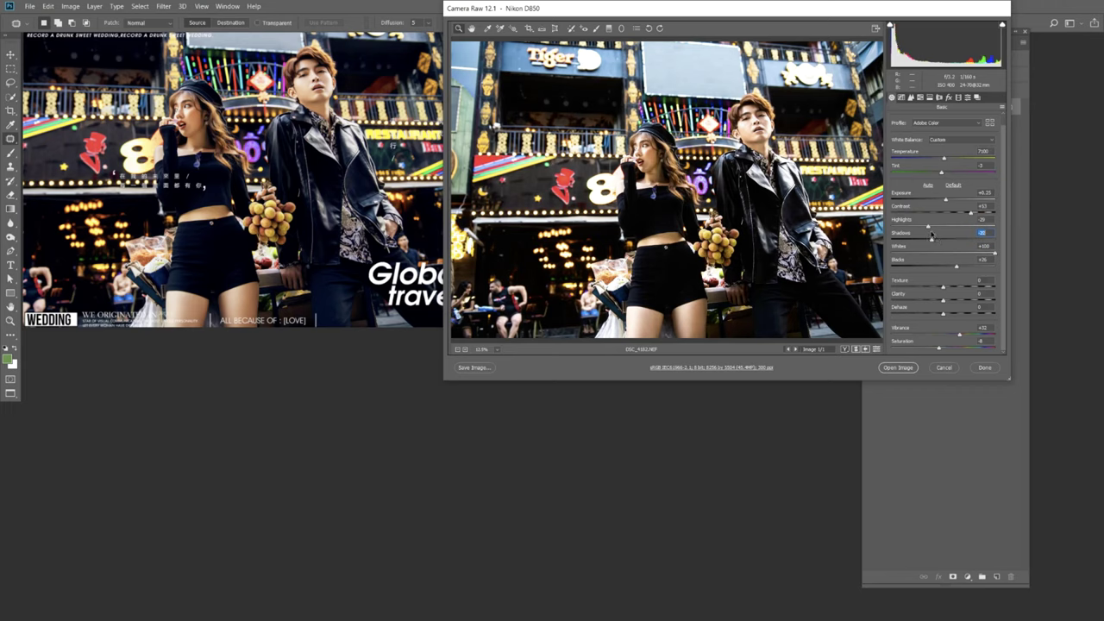
drag(955, 267, 948, 268)
drag(946, 199, 943, 200)
drag(938, 239, 961, 239)
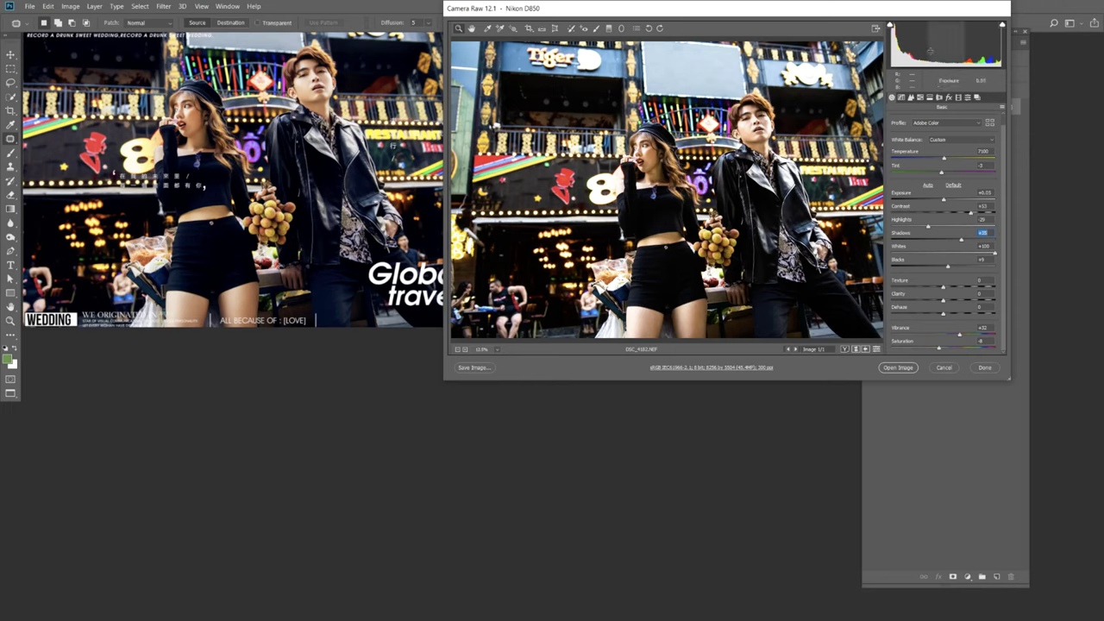
Step: In Split Toning, set the Balance to +100 and give the Shadows a blue hue of about 240 with Saturation 43
click(930, 98)
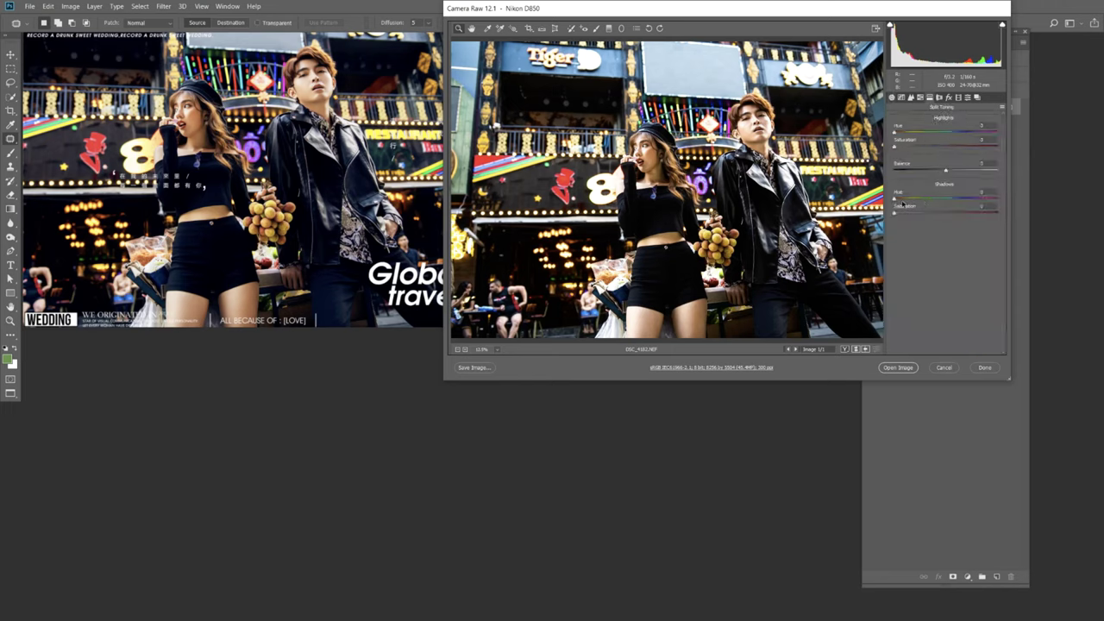
drag(894, 200, 959, 199)
drag(960, 199, 1034, 189)
drag(903, 212, 944, 218)
drag(956, 200, 964, 200)
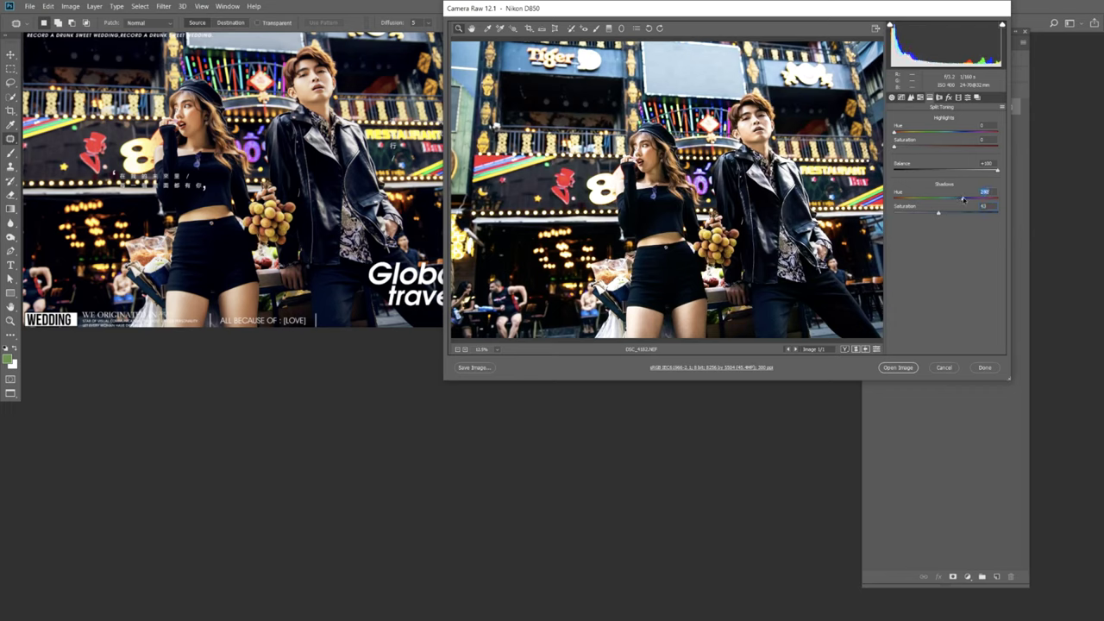